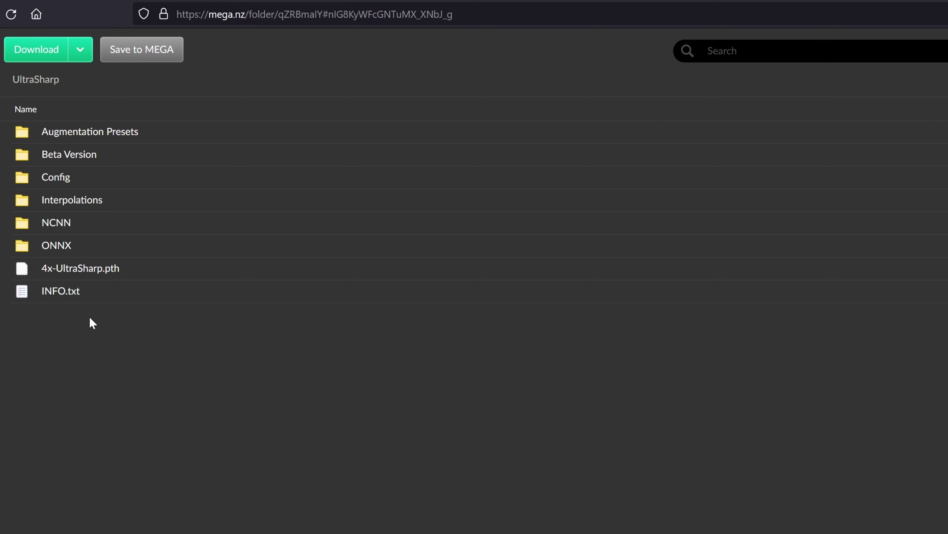
Start a Standard download of 4x-UltraSharp.pth from the MEGA UltraSharp folder.
right_click(86, 276)
mouse_move(155, 298)
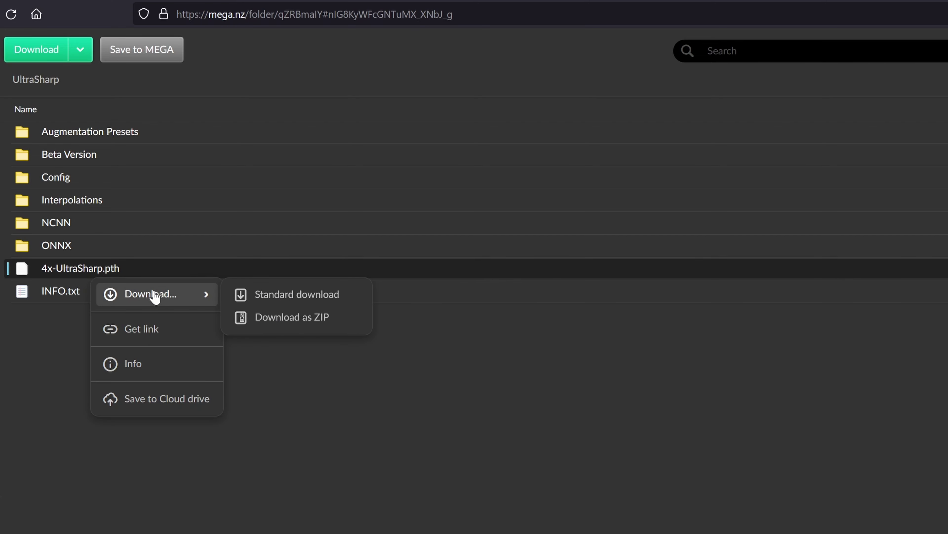
click(325, 299)
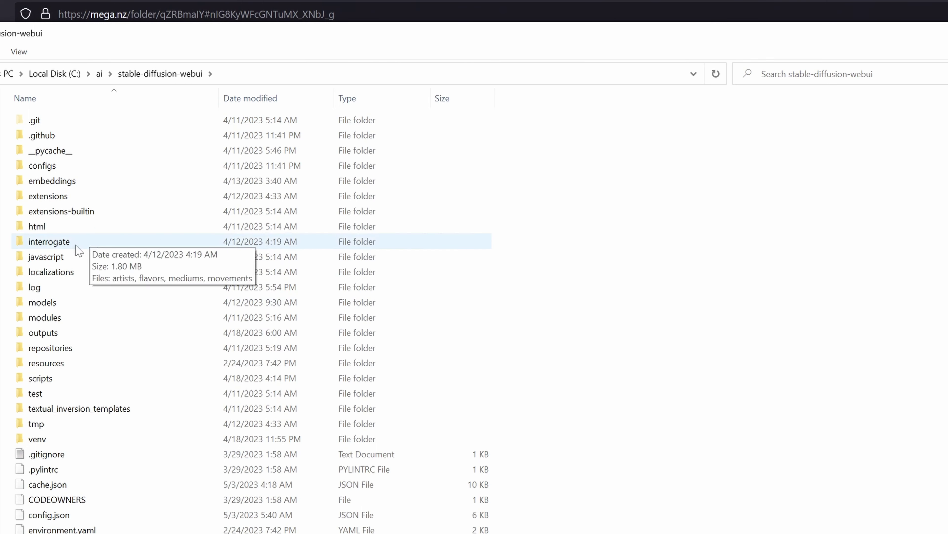
Browse to models\ESRGAN to confirm 4x-UltraSharp.pth sits beside ESRGAN_4x.pth.
double_click(52, 302)
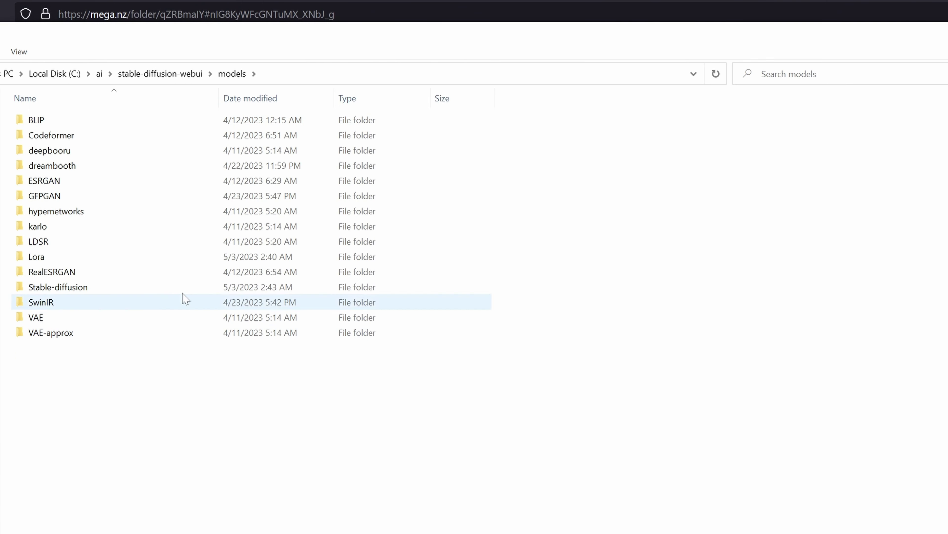
double_click(55, 183)
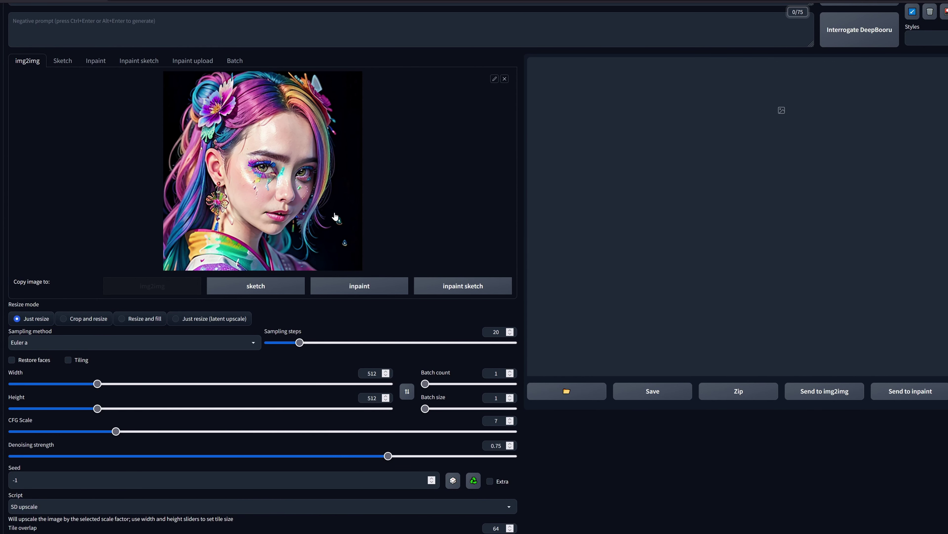
scroll(310, 116, up, 3)
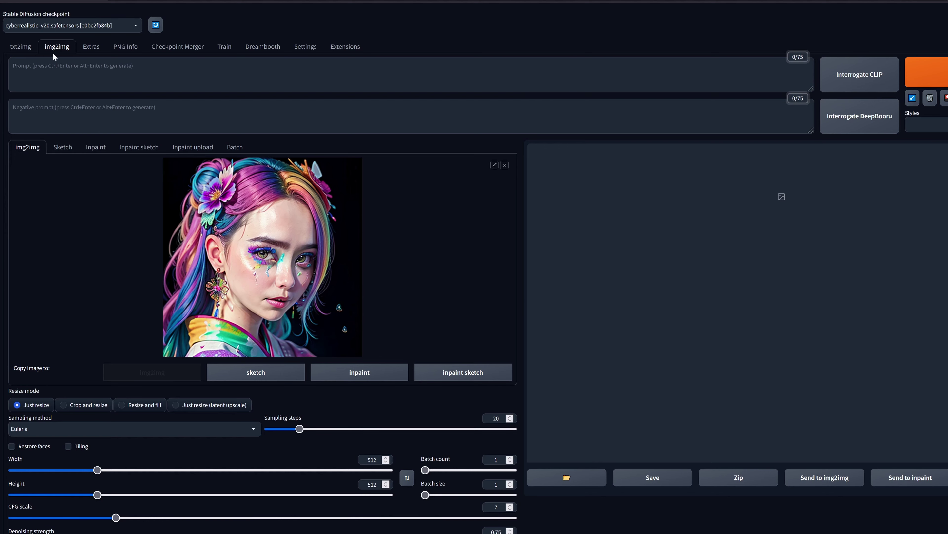
scroll(253, 278, down, 5)
scroll(255, 264, up, 5)
click(91, 51)
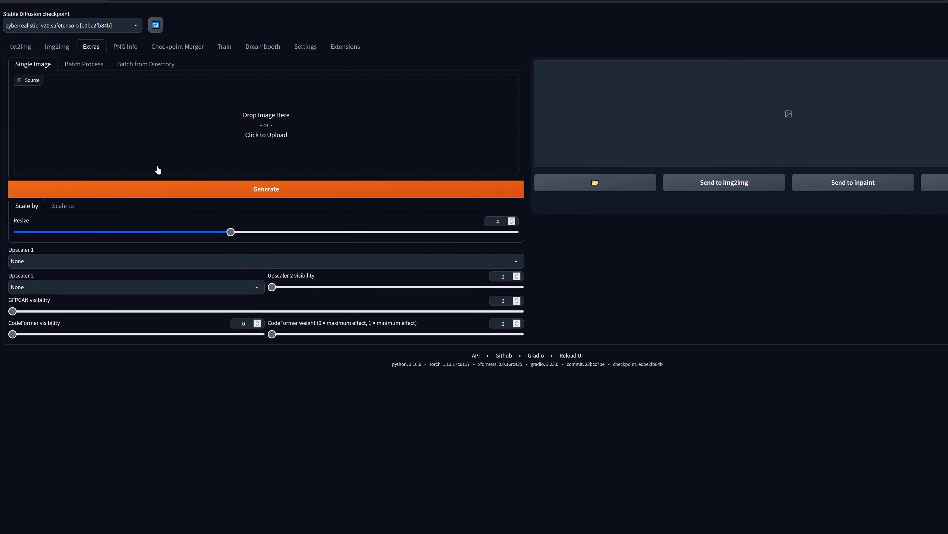
click(57, 47)
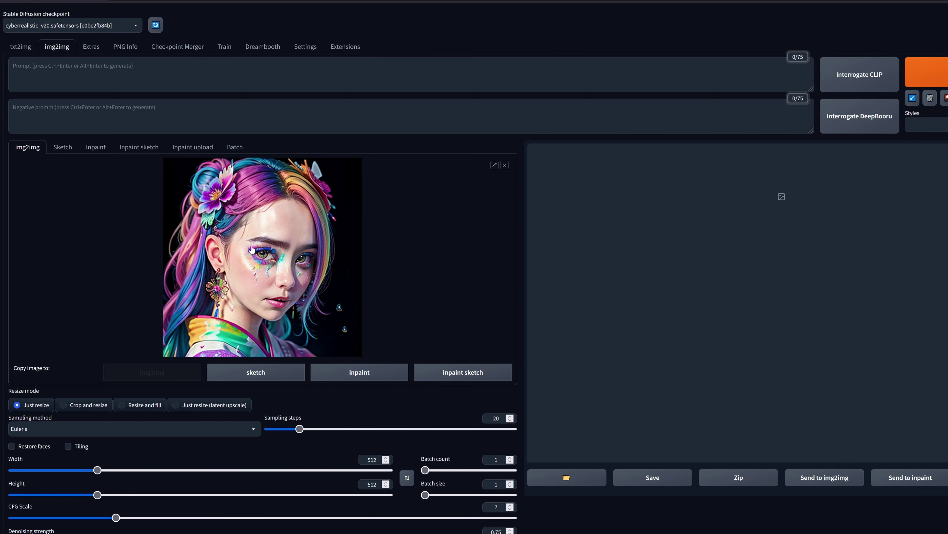
scroll(292, 295, down, 5)
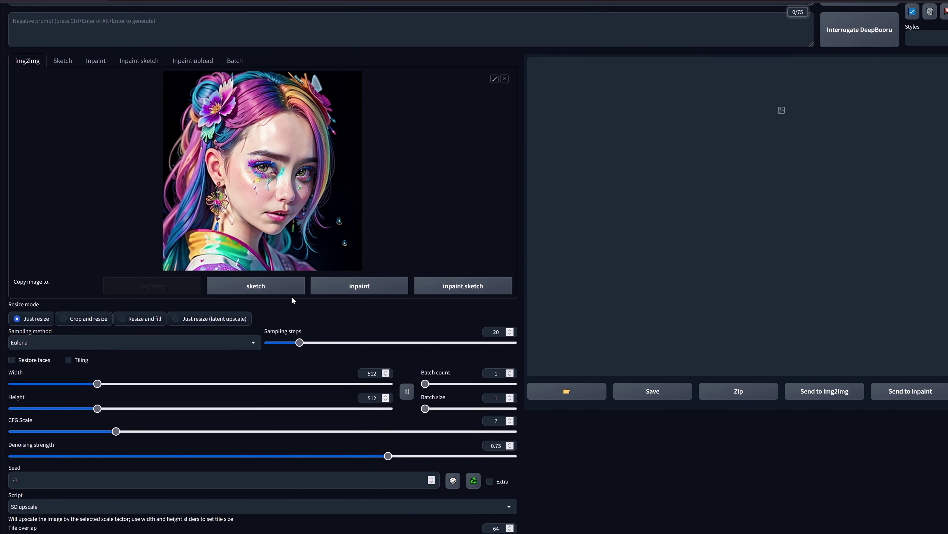
scroll(146, 323, down, 1)
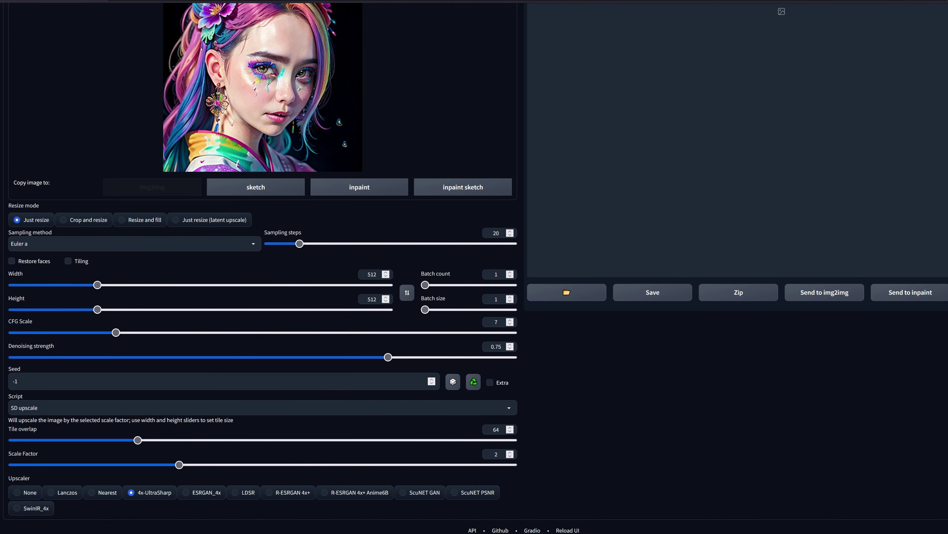
click(56, 404)
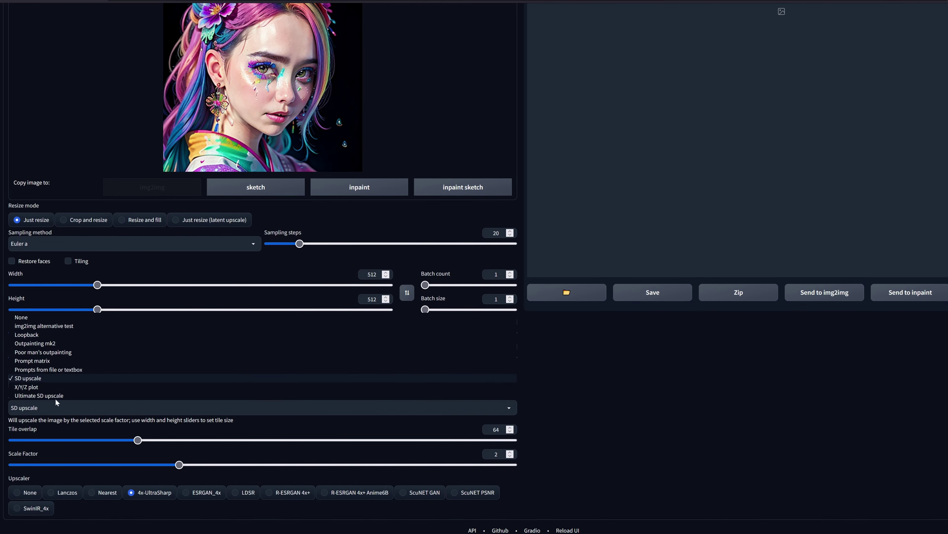
click(37, 378)
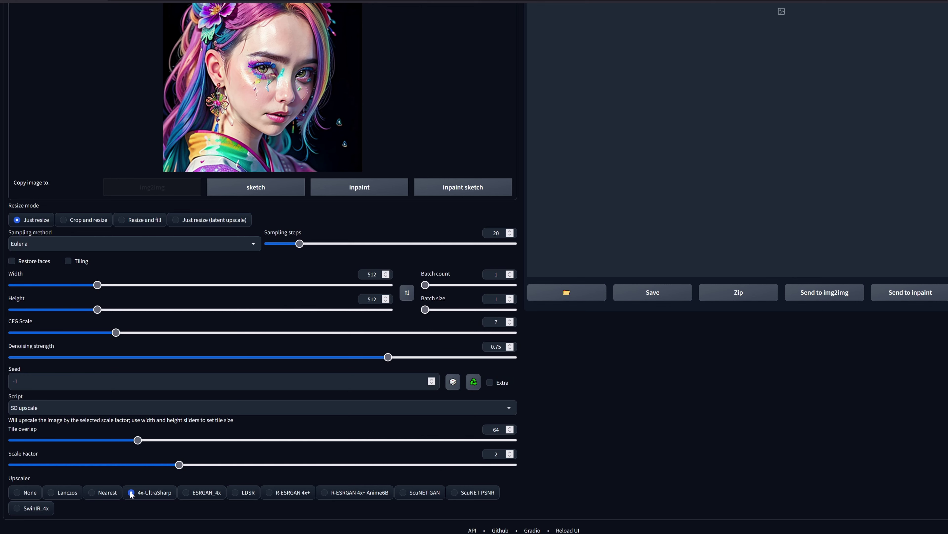
scroll(164, 276, up, 5)
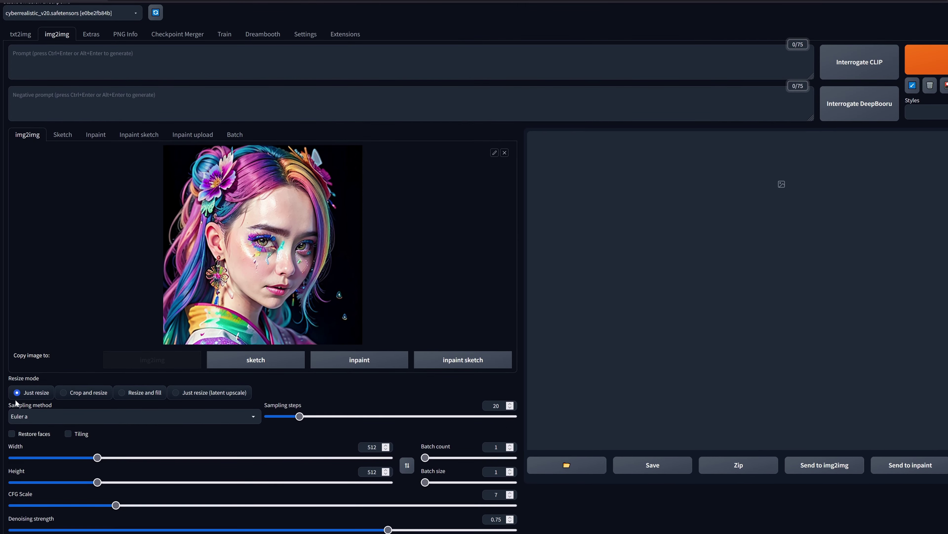
click(150, 416)
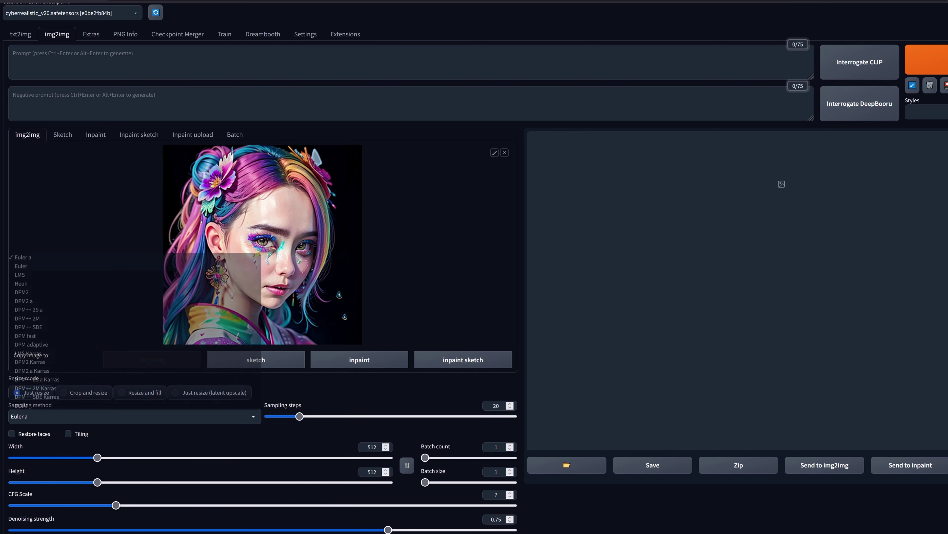
click(356, 404)
scroll(258, 399, down, 5)
scroll(278, 394, up, 4)
scroll(318, 382, down, 1)
scroll(313, 378, down, 1)
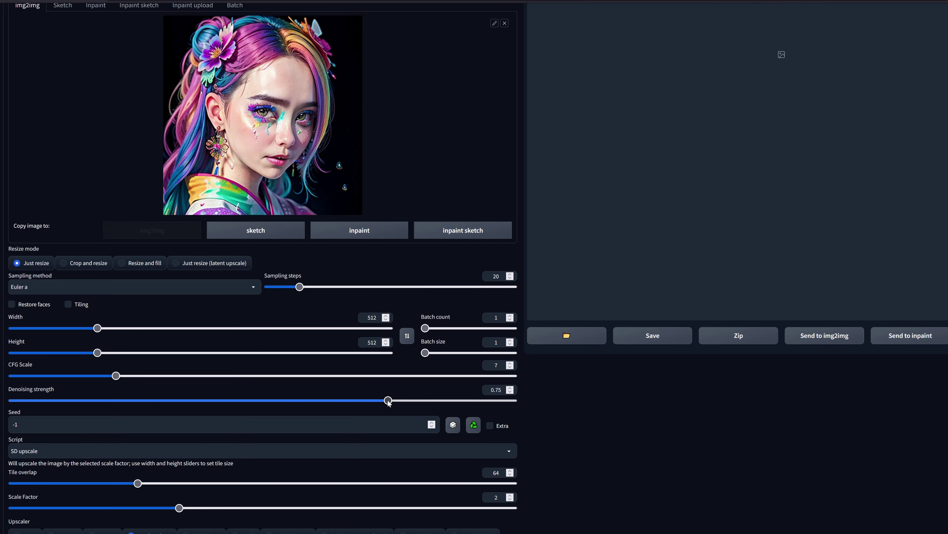
scroll(388, 402, up, 2)
scroll(388, 402, down, 2)
scroll(593, 407, up, 3)
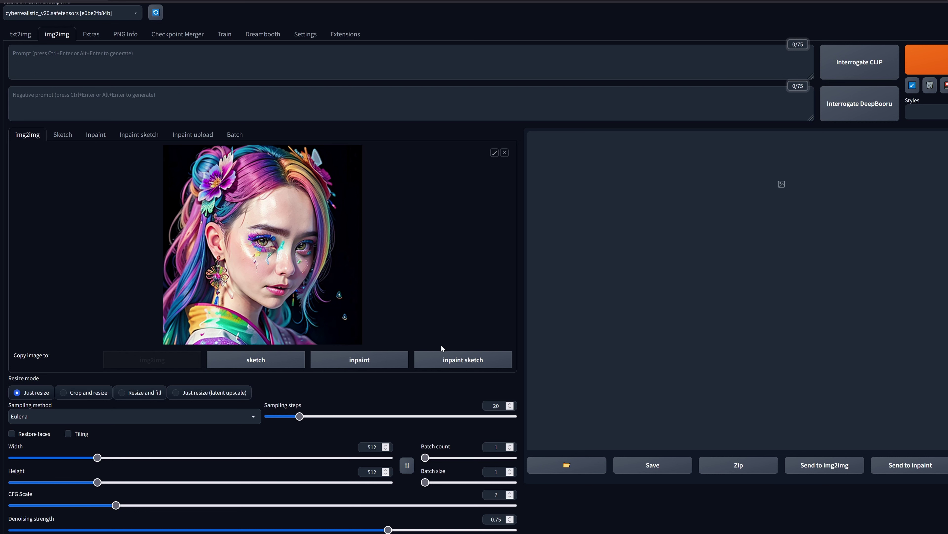
Enter the prompt 'high detail' and generate the SD upscale of the portrait.
click(15, 54)
text(high detail)
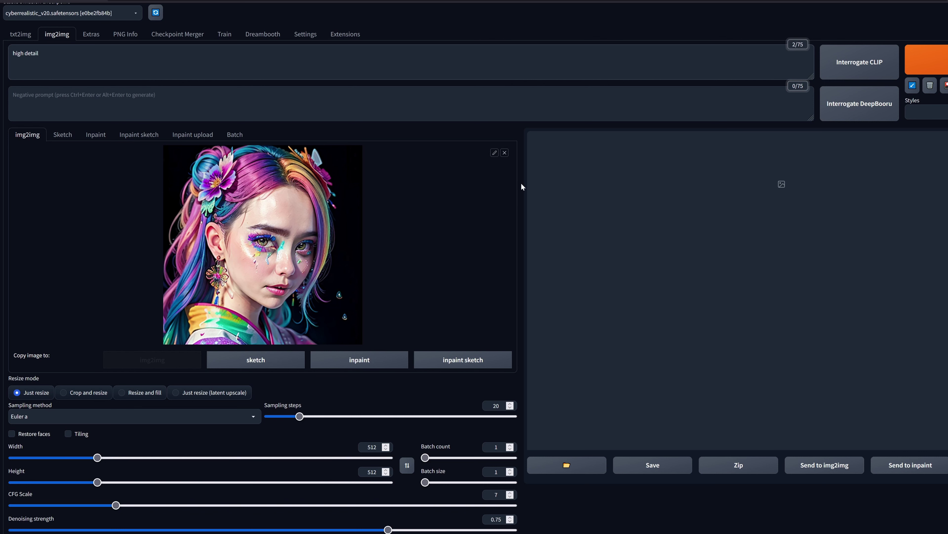
scroll(482, 189, down, 5)
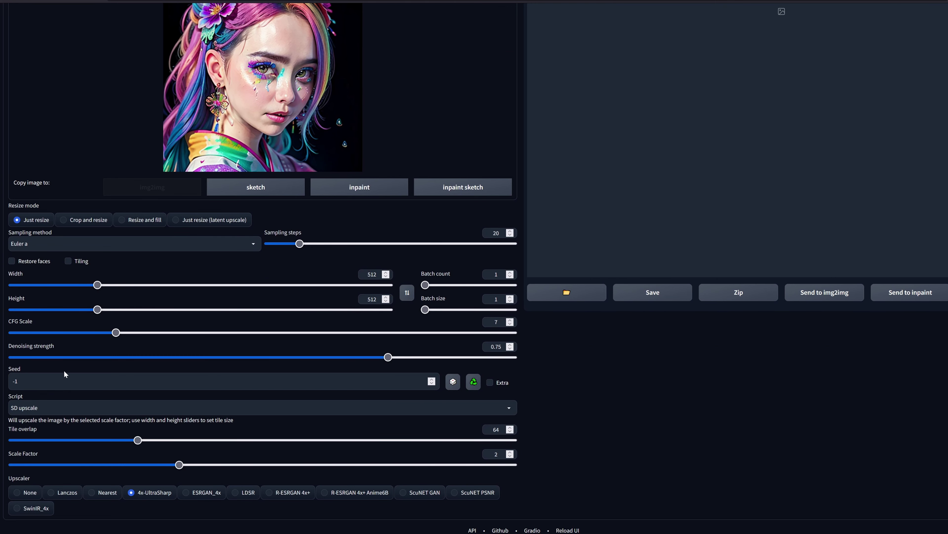
scroll(67, 374, up, 5)
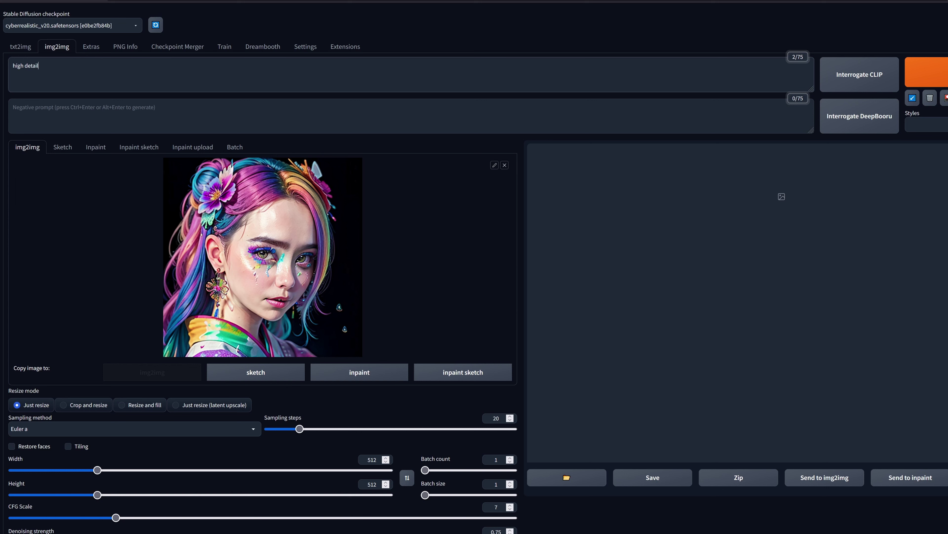
key(ctrl+Return)
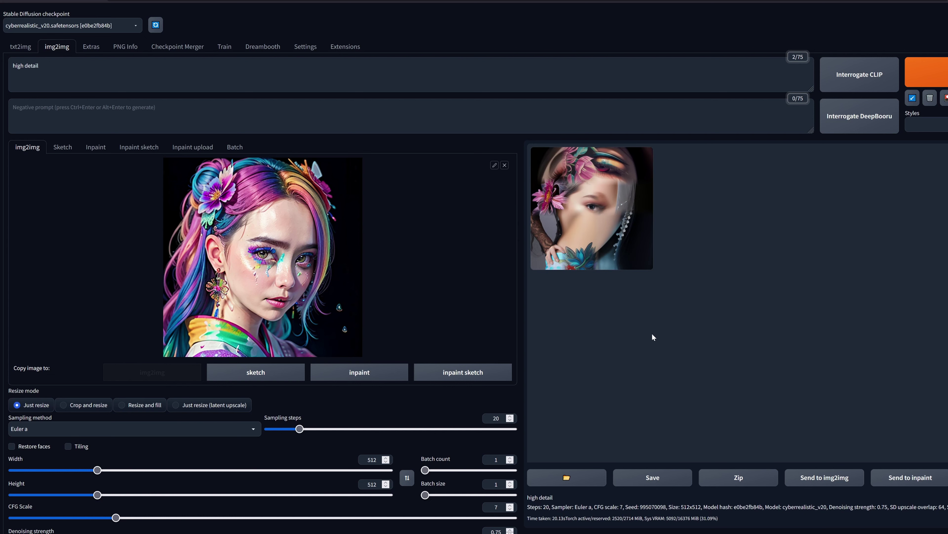
Set Denoising strength to 0.3 and regenerate the SD upscale.
scroll(652, 333, down, 3)
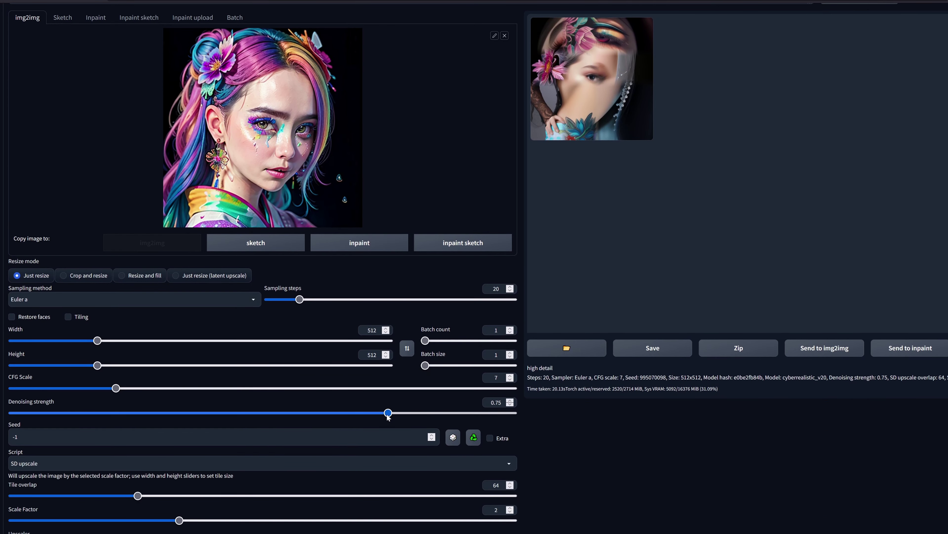
drag(387, 414, 37, 401)
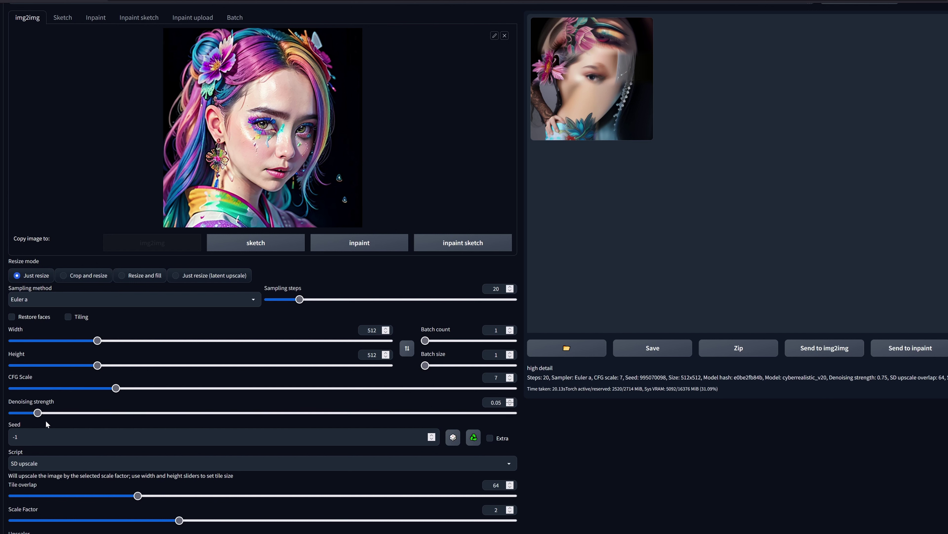
click(34, 412)
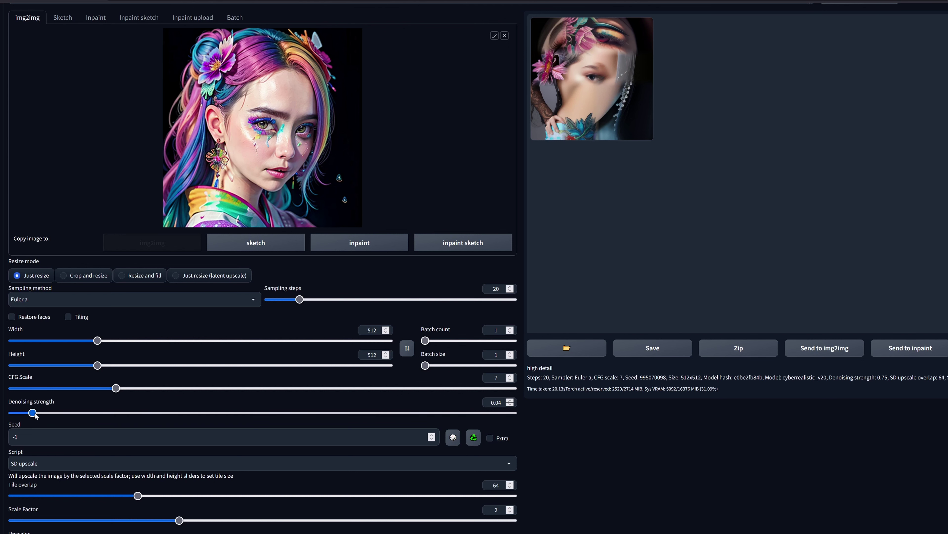
drag(35, 413, 164, 411)
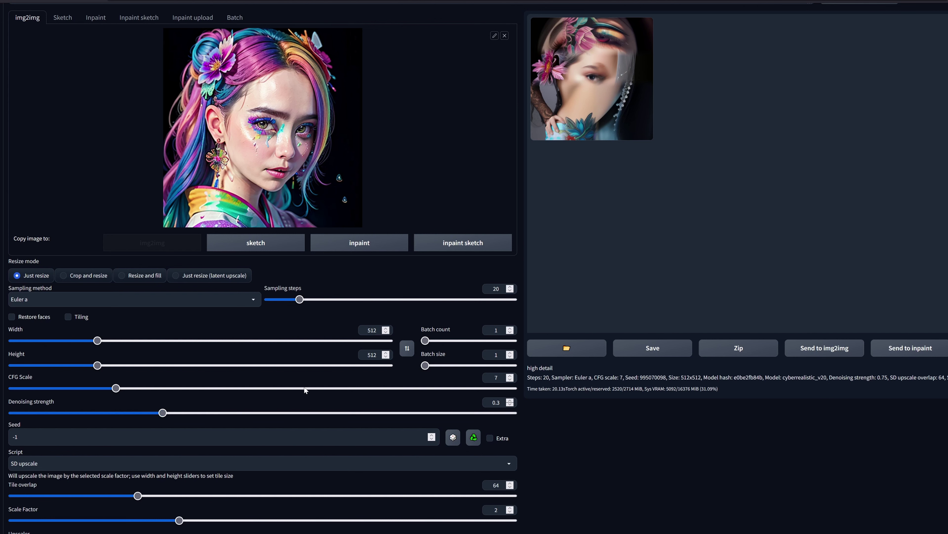
scroll(659, 410, up, 3)
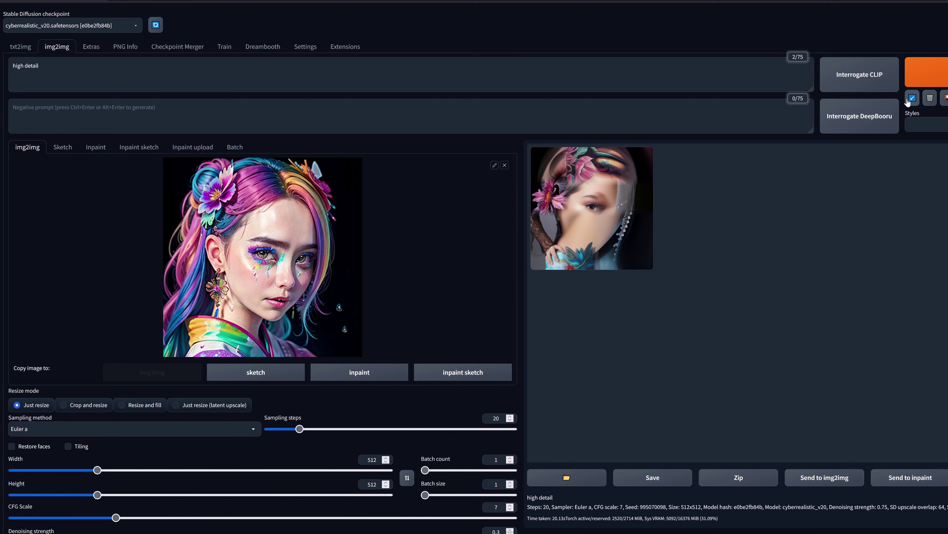
click(926, 74)
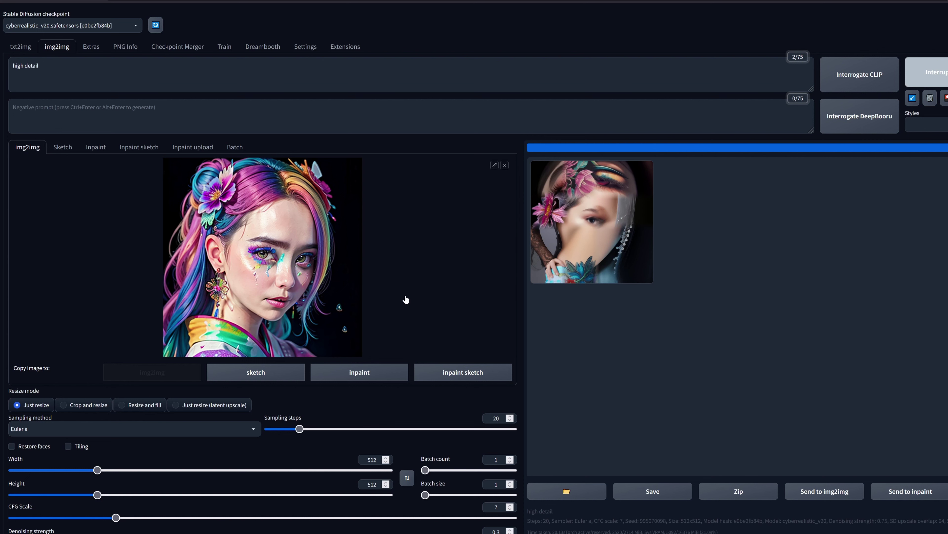
Lower denoising strength to 0.2 and inspect the 2× SD upscale result full screen.
click(591, 209)
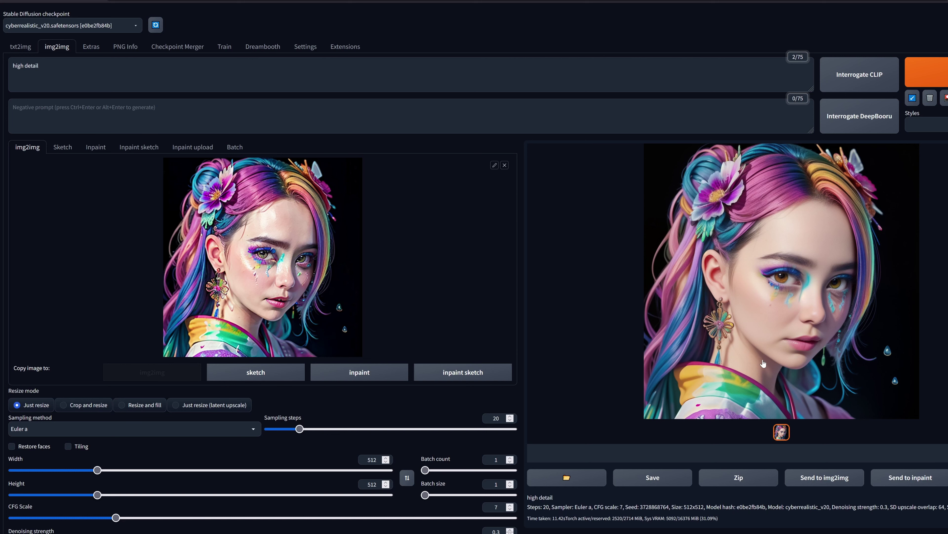
scroll(566, 313, down, 1)
scroll(511, 318, down, 1)
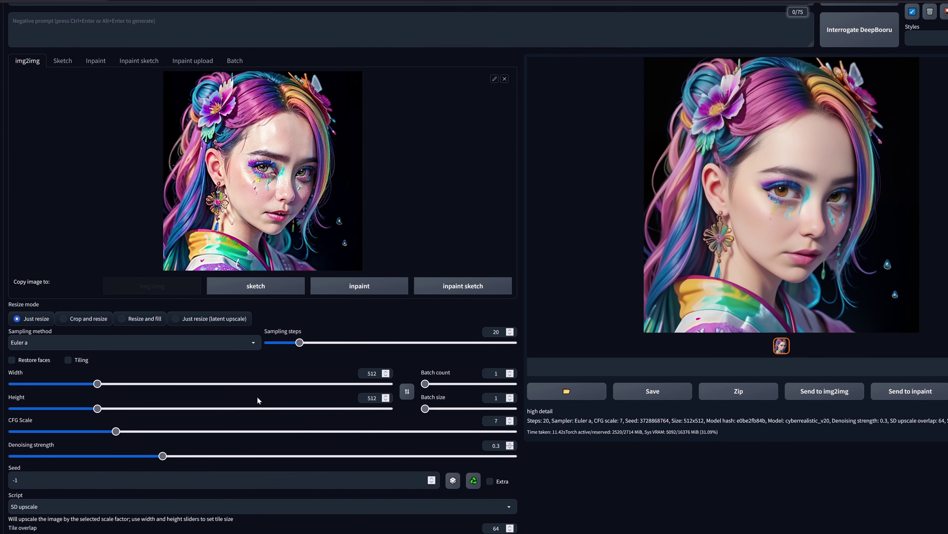
drag(163, 458, 114, 462)
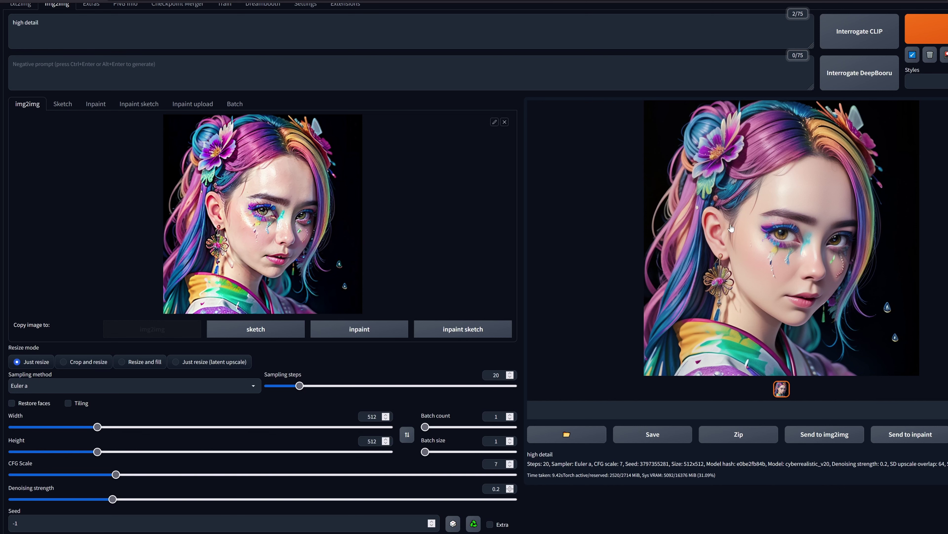
scroll(244, 394, down, 2)
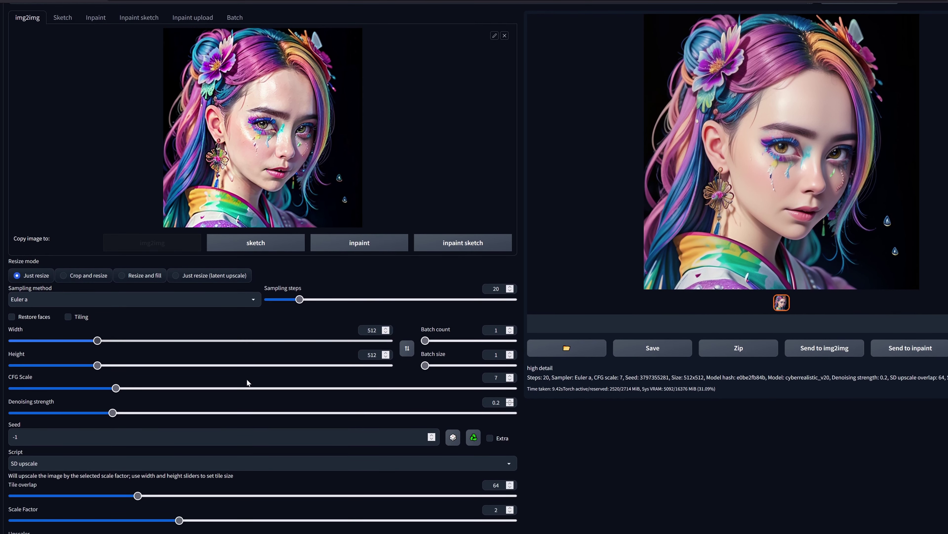
click(666, 229)
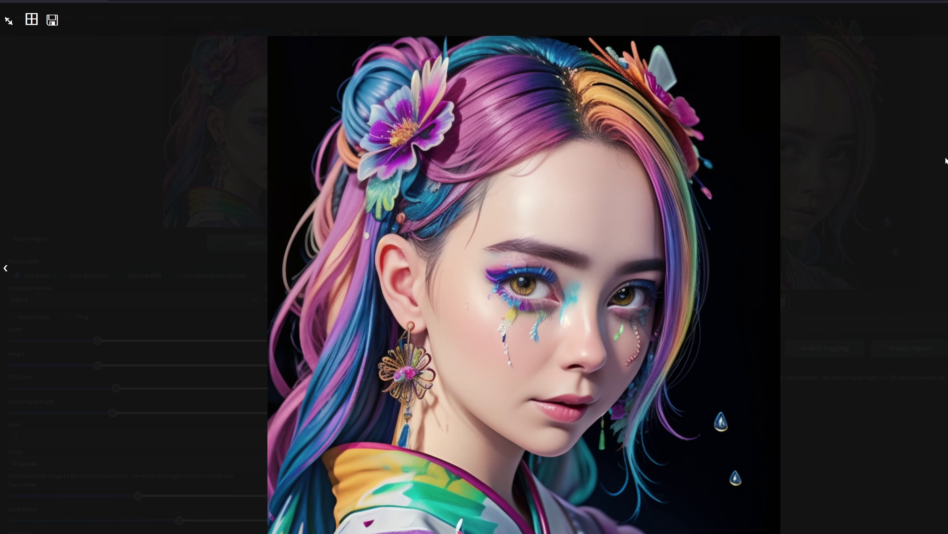
click(439, 245)
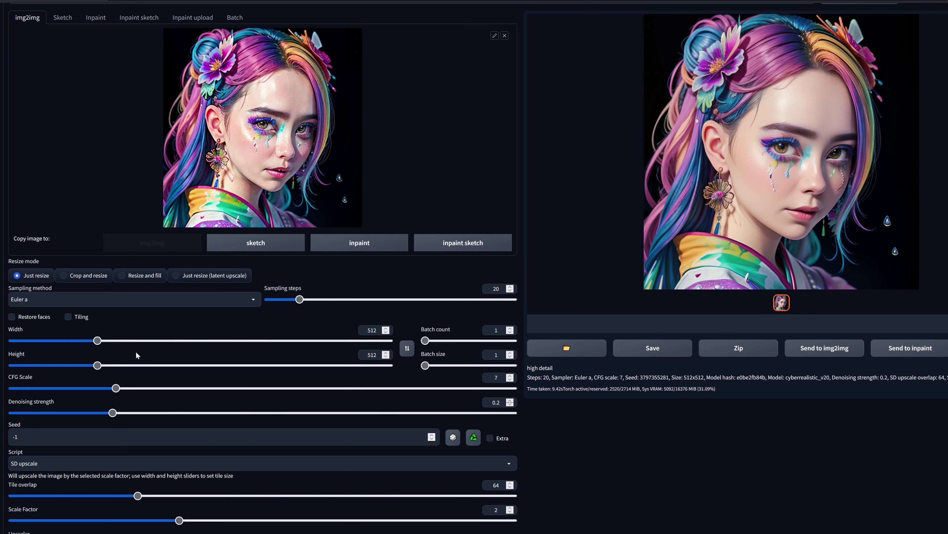
In Extras, upscale the portrait with Resize 2 and 4x-UltraSharp as Upscaler 1.
scroll(796, 360, up, 4)
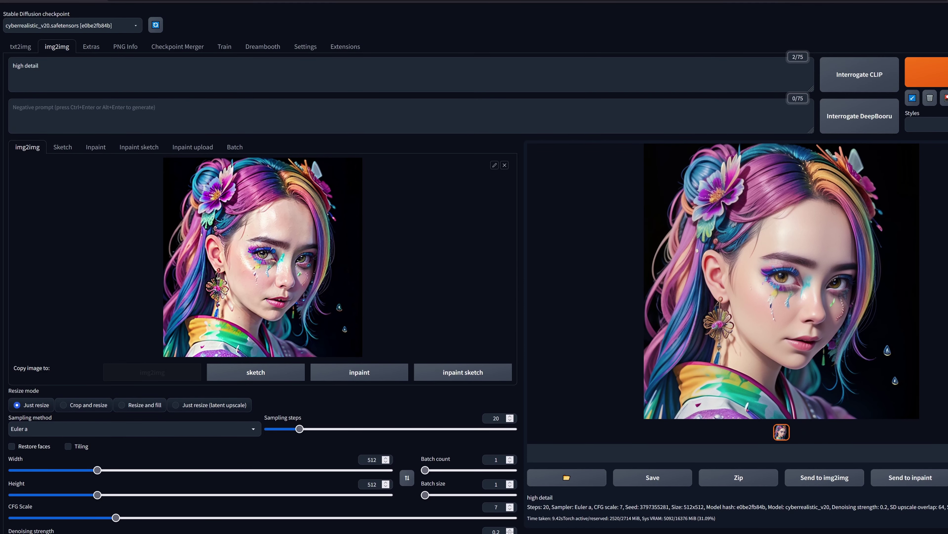
click(946, 478)
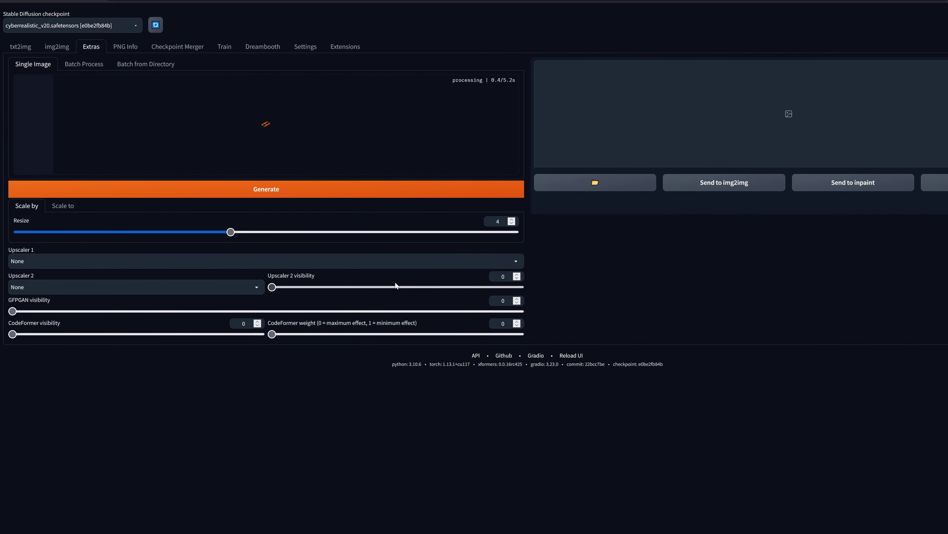
drag(230, 232, 94, 251)
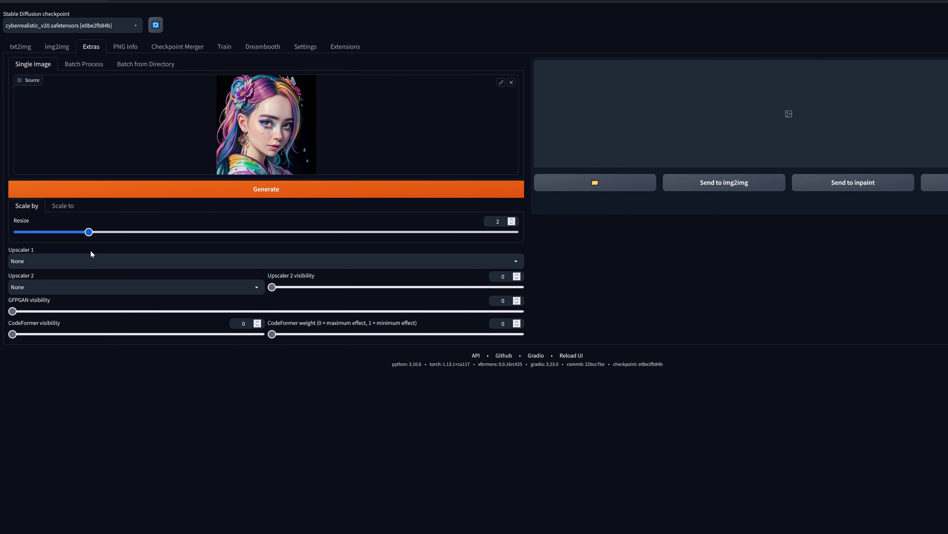
drag(93, 233, 90, 232)
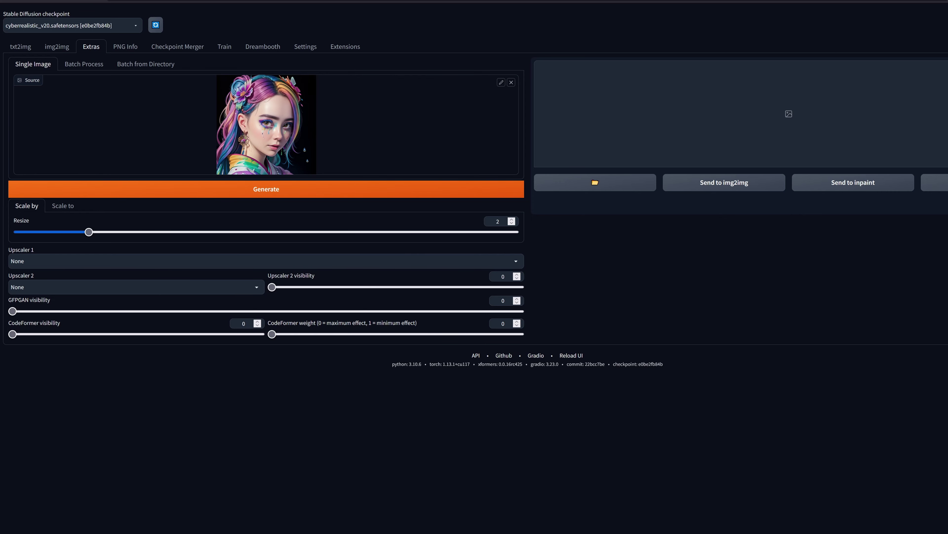
click(45, 261)
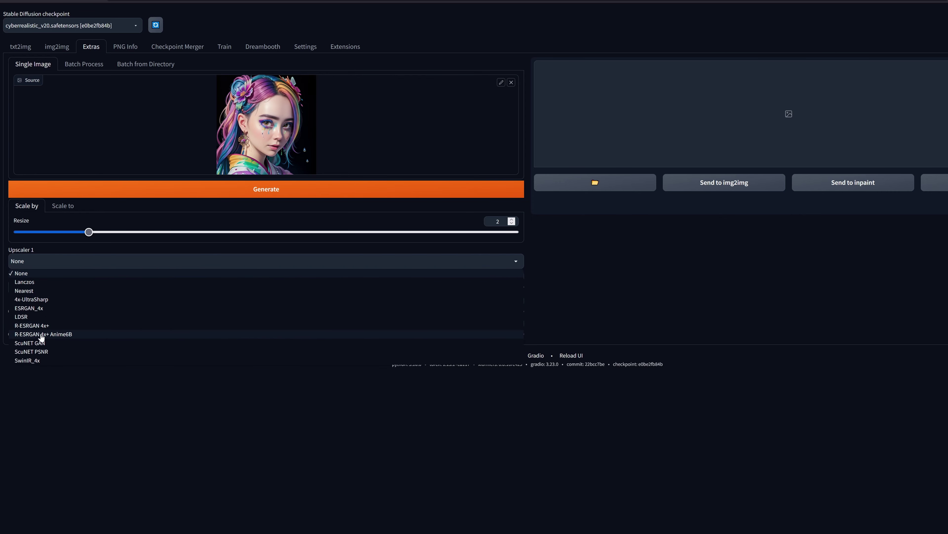
click(37, 299)
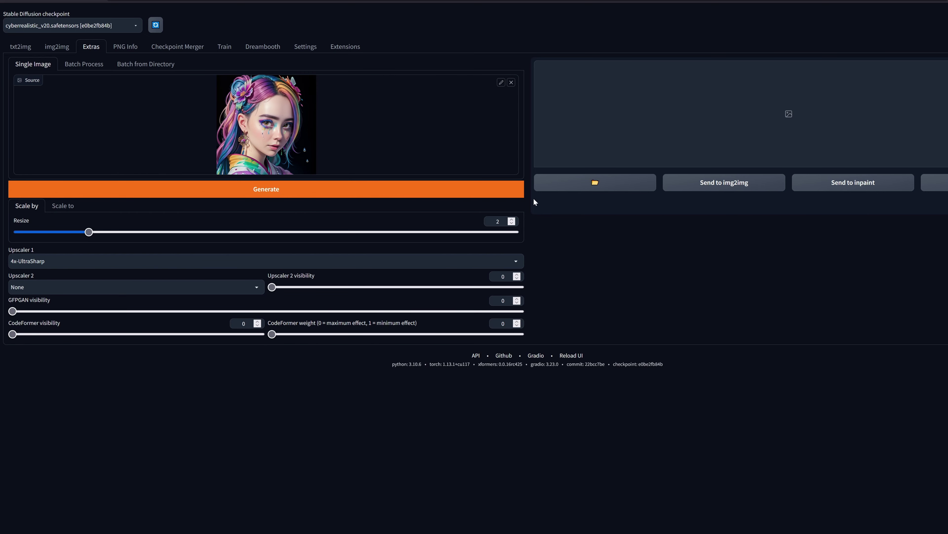
click(480, 195)
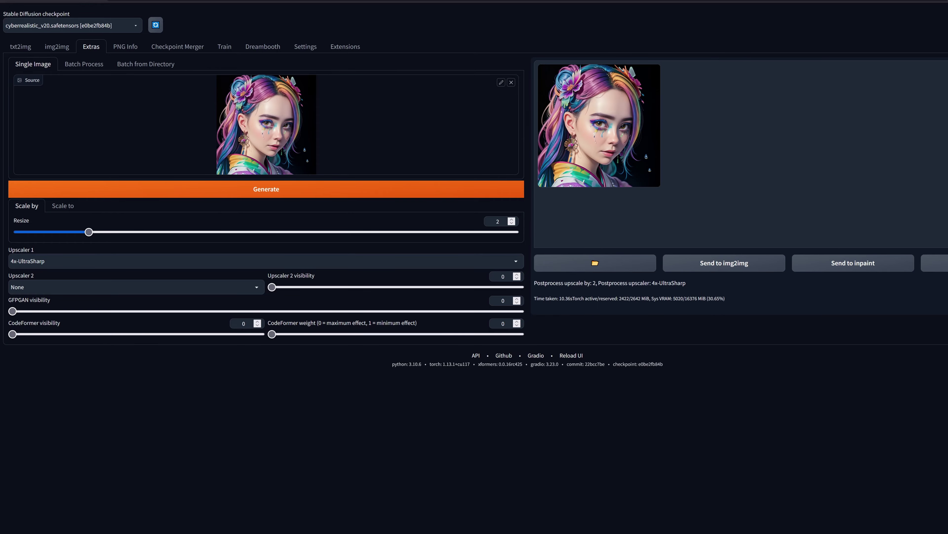
Open the outputs\extras-images folder and check the second portrait's file properties.
click(595, 263)
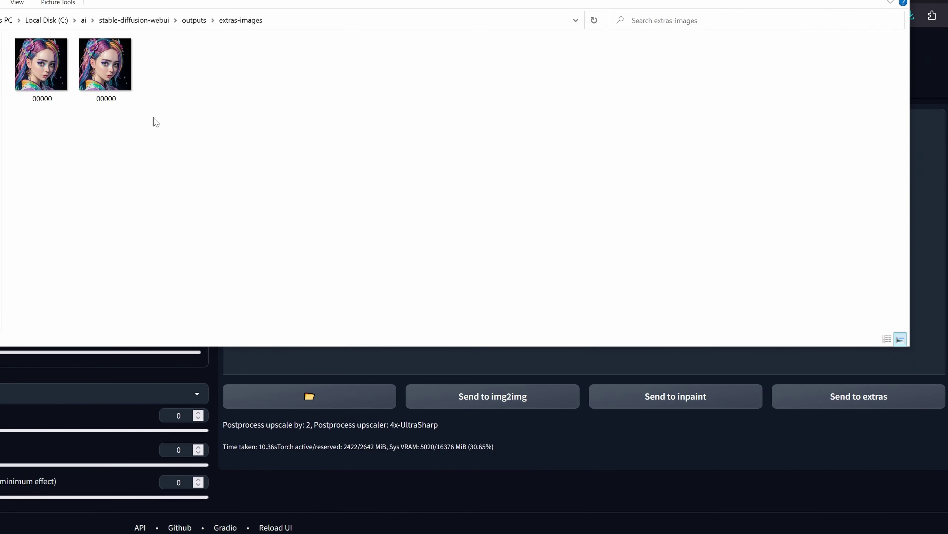
click(112, 74)
right_click(94, 86)
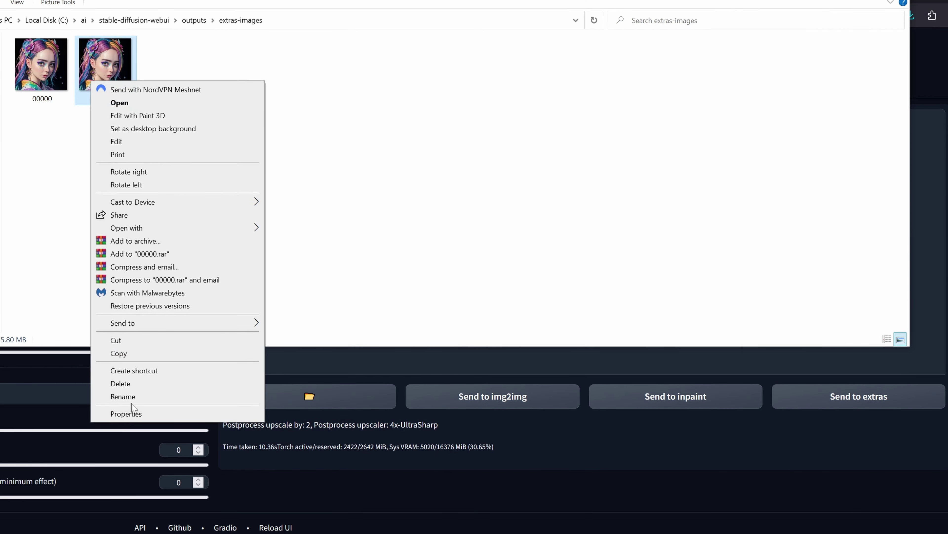
click(127, 413)
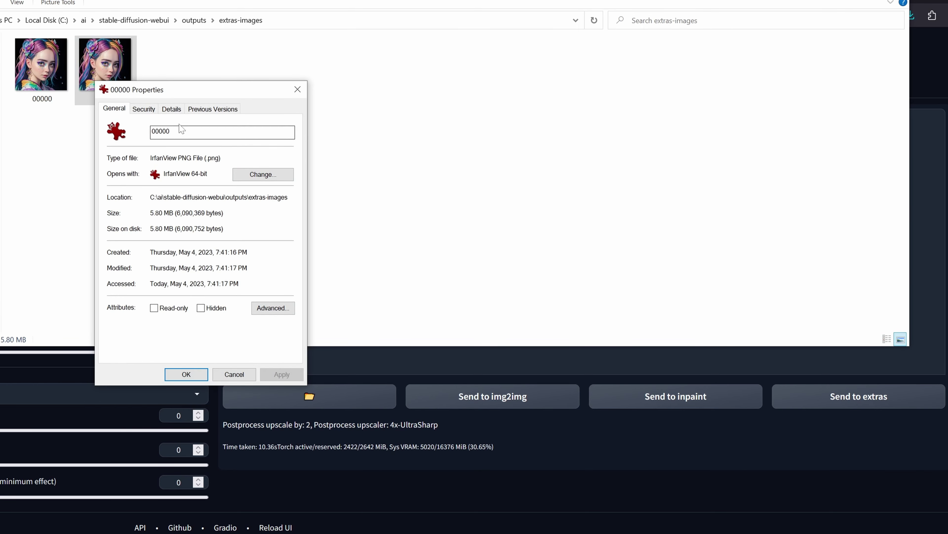
click(298, 89)
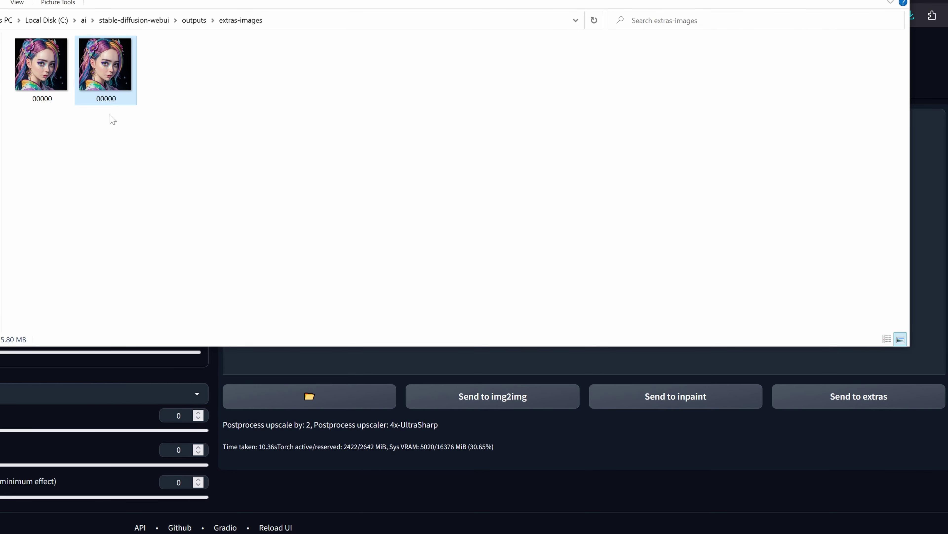
Select each portrait in turn to compare sizes: 5.80 MB versus 480 KB.
click(53, 97)
click(118, 78)
click(56, 99)
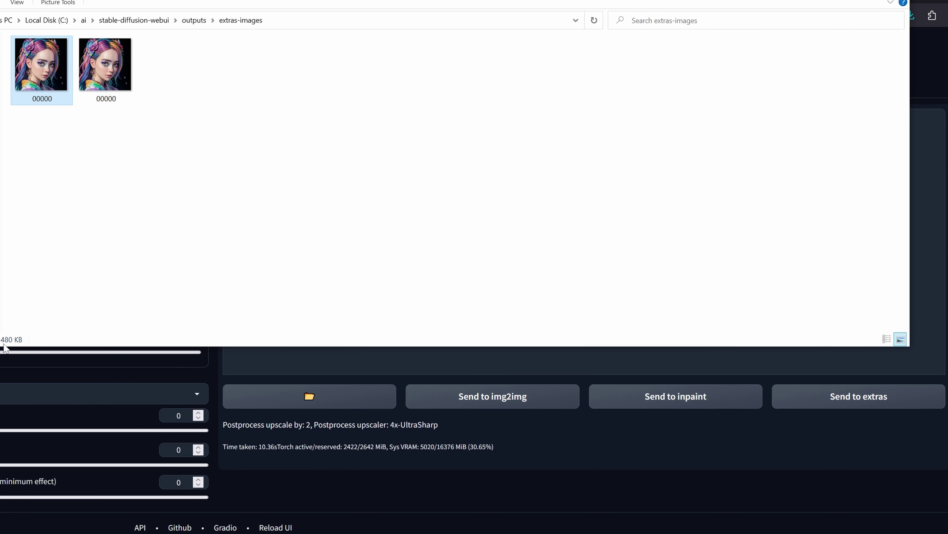
click(110, 86)
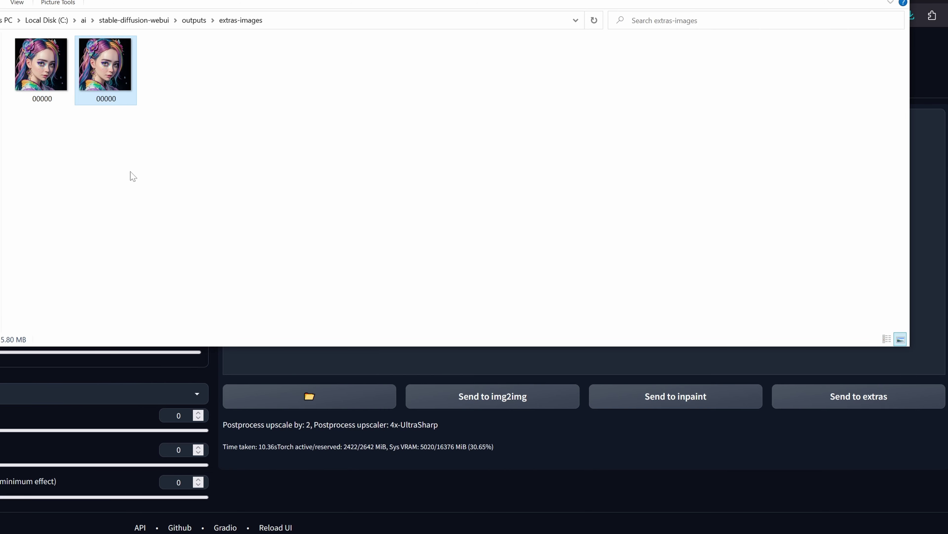
click(46, 70)
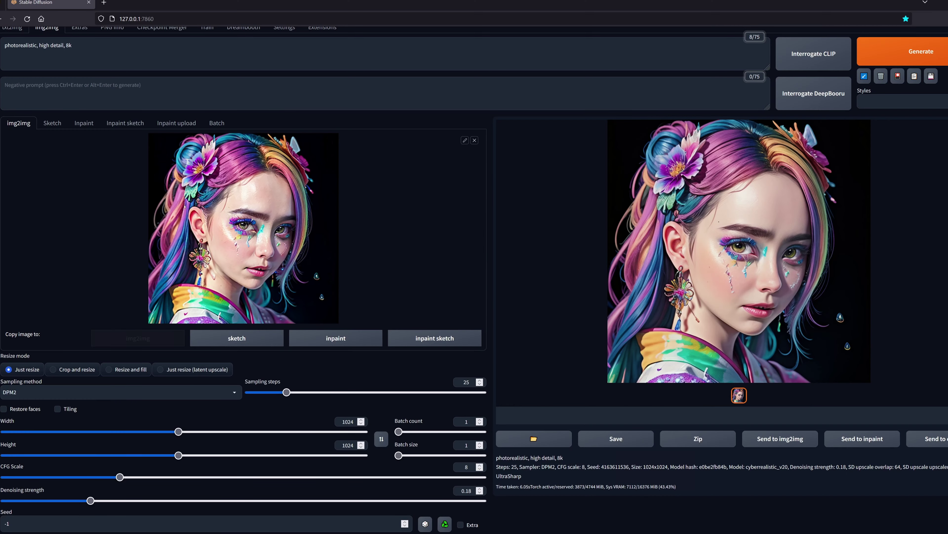
Regenerate with the DPM++ 2M Karras sampler and inspect the result full size.
click(112, 392)
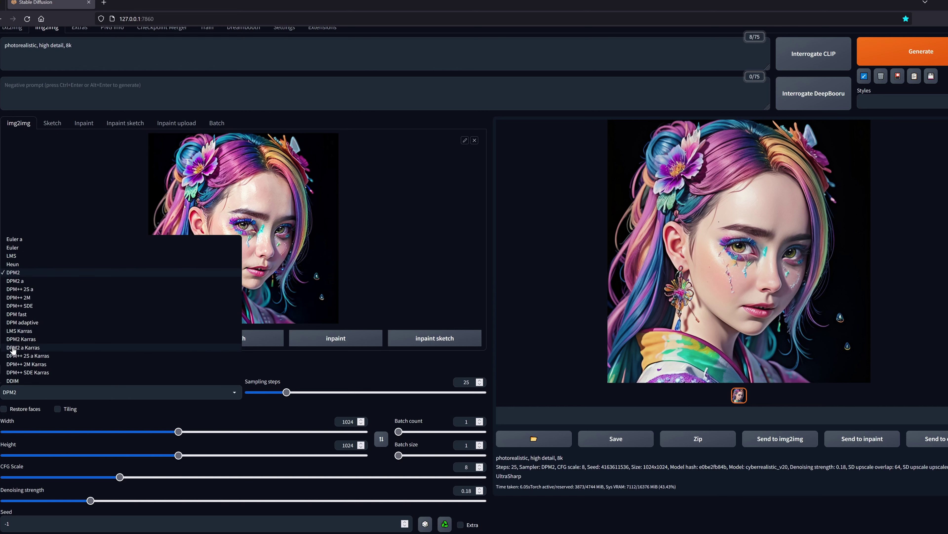
click(17, 364)
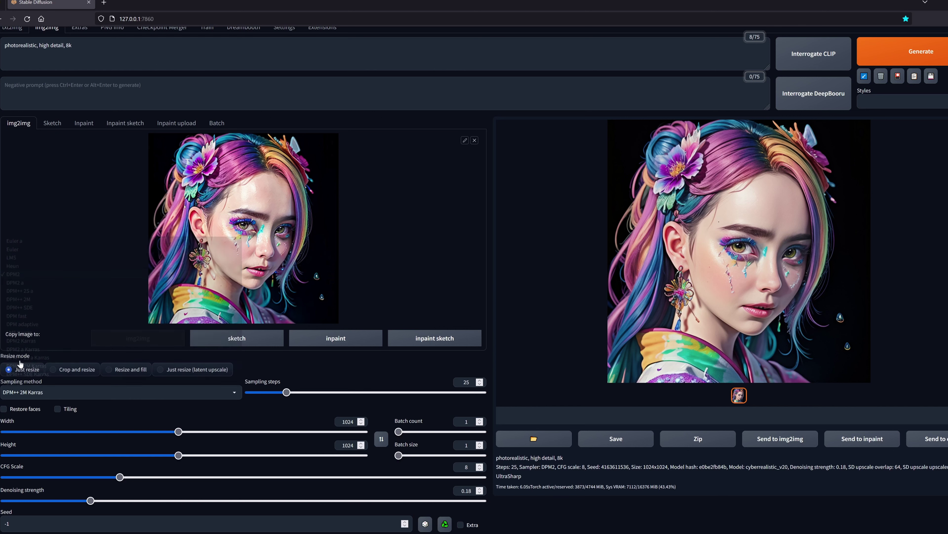
click(888, 55)
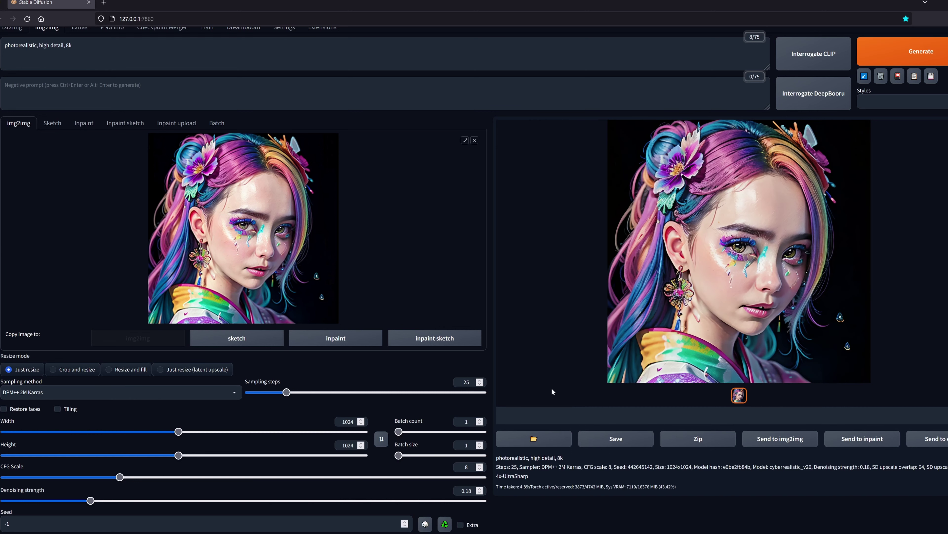
click(691, 348)
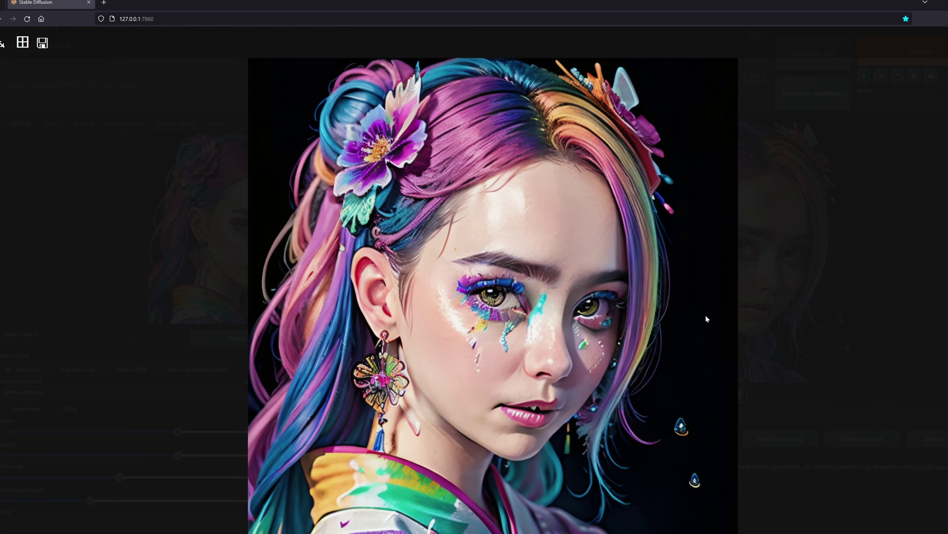
click(1, 43)
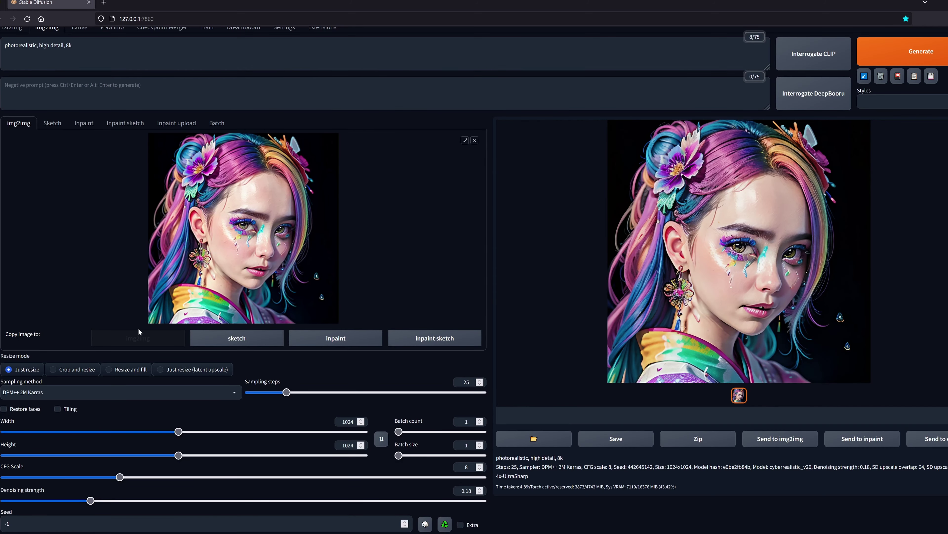
click(186, 392)
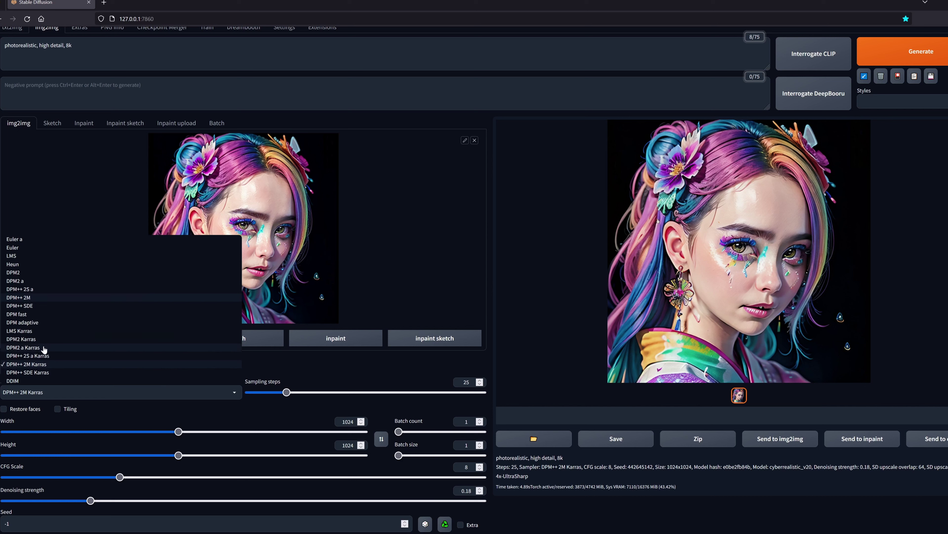
click(664, 294)
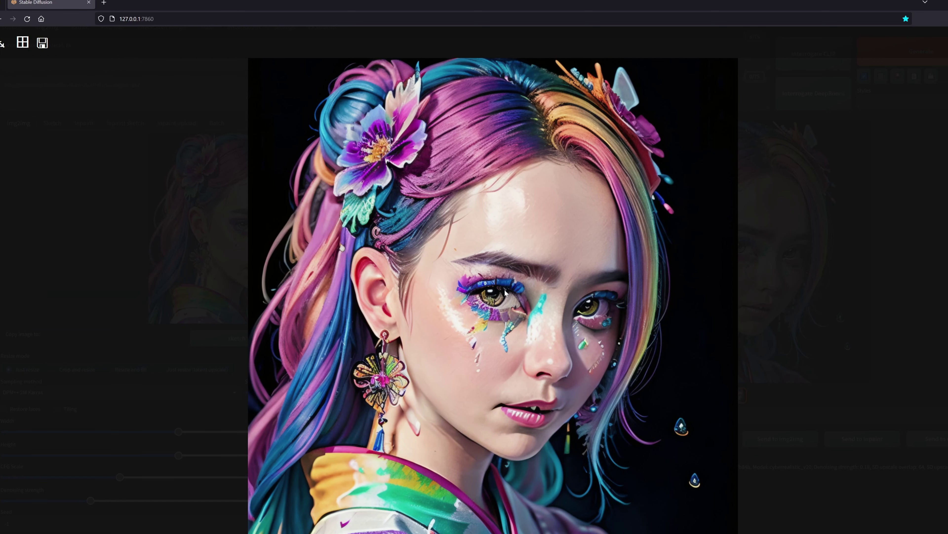
click(403, 264)
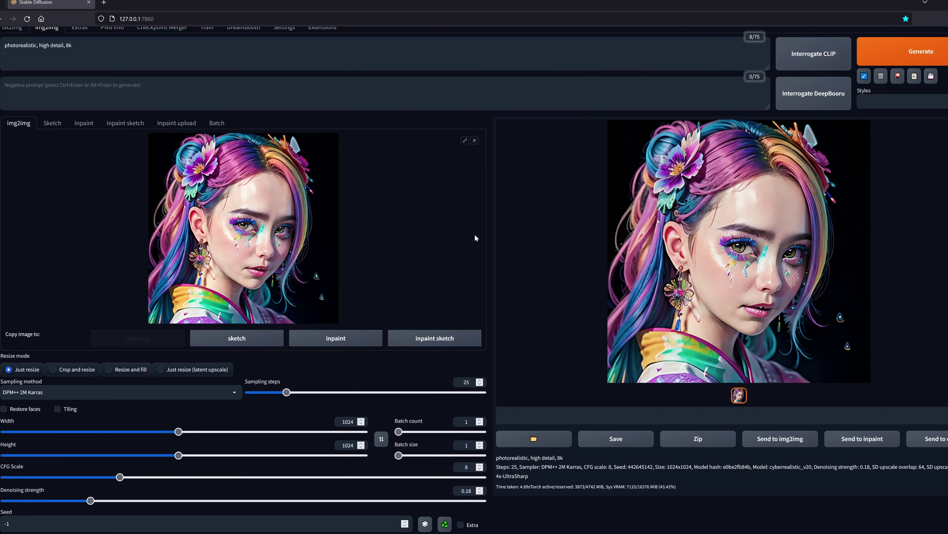
Switch the sampler to DPM++ SDE Karras and generate again.
click(102, 392)
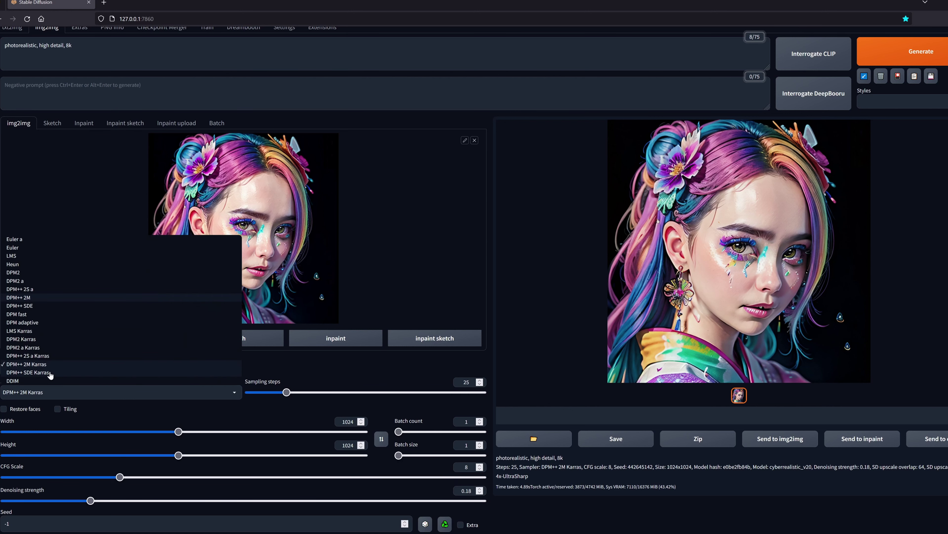
click(50, 373)
key(ctrl+Return)
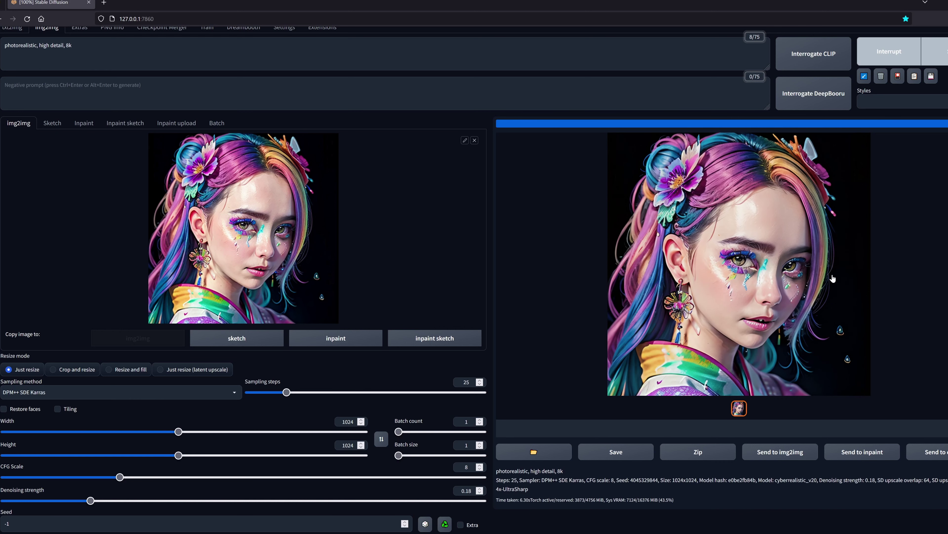
click(221, 391)
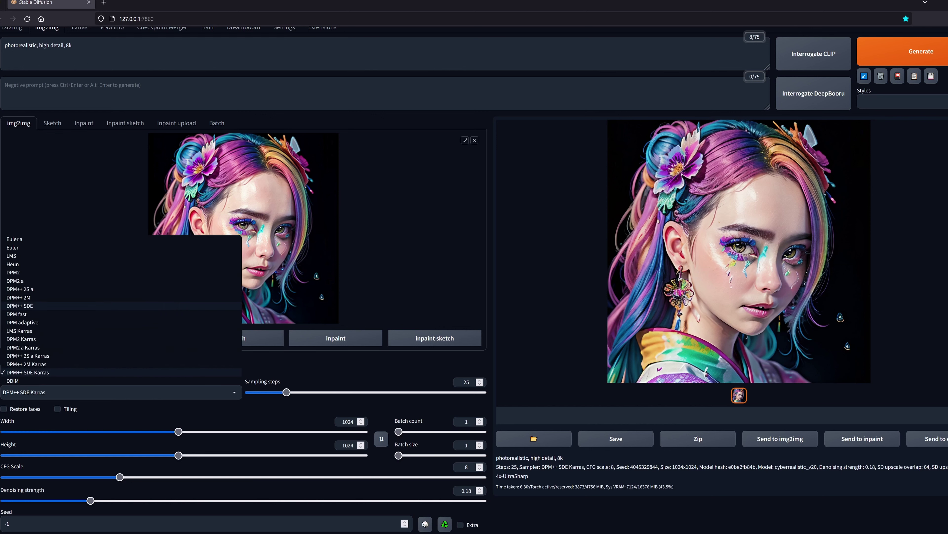
Generate with the DPM2 sampler and view the result enlarged.
click(17, 275)
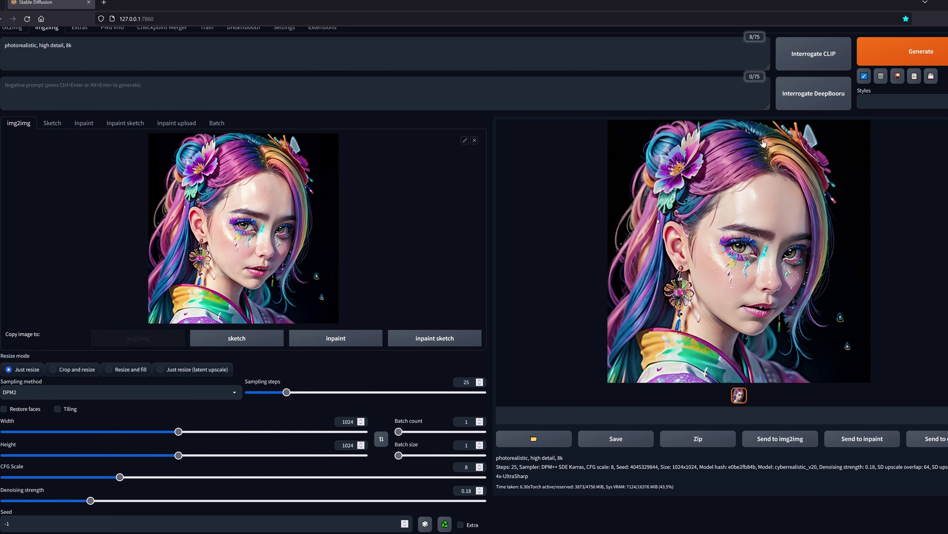
key(ctrl+Return)
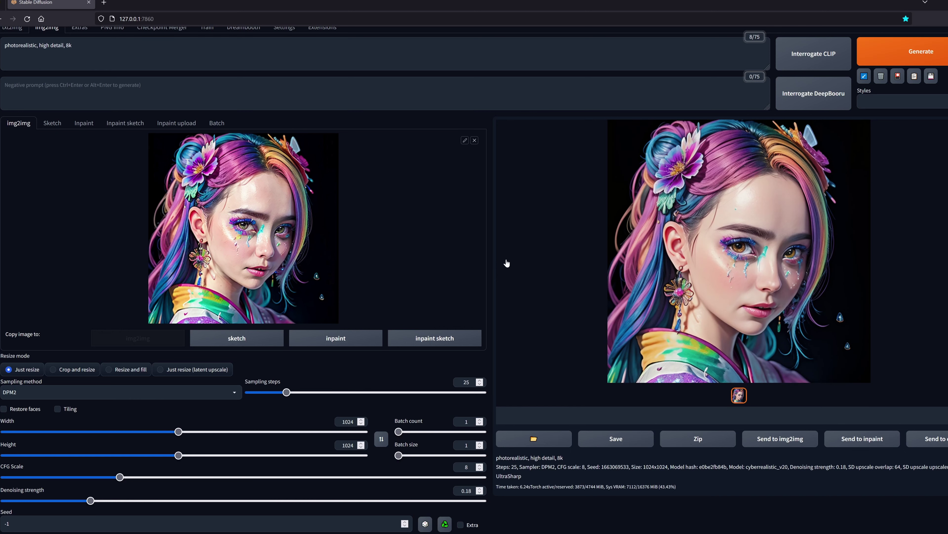
click(703, 252)
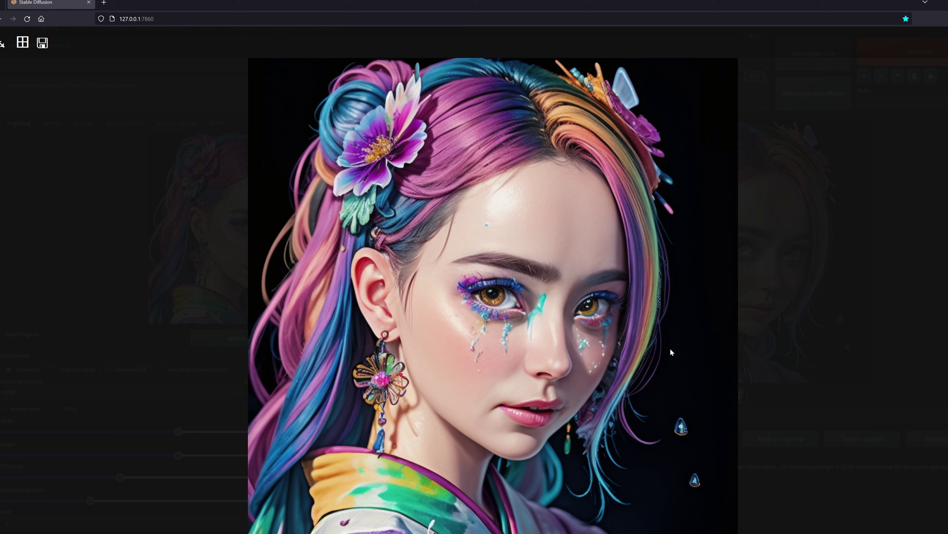
Regenerate with the Euler a sampler and inspect the enlarged result.
click(243, 263)
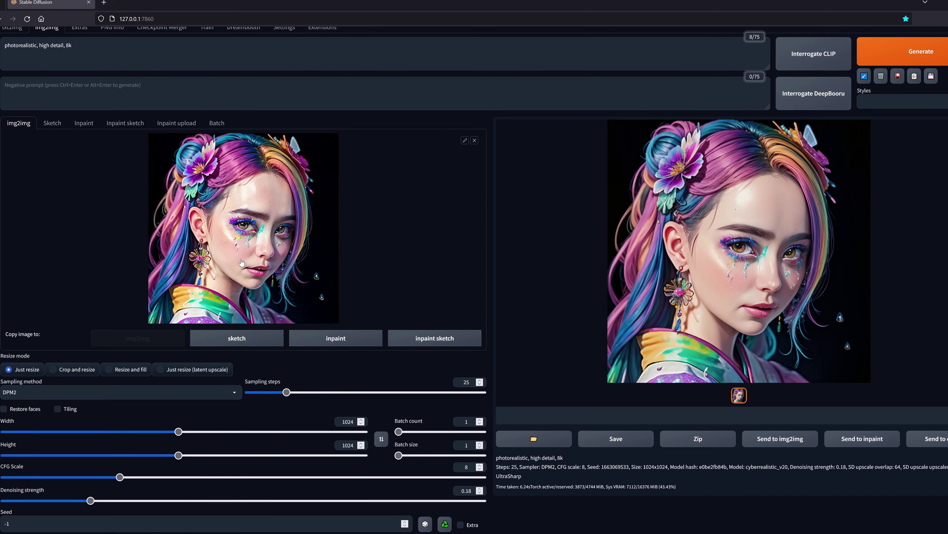
click(150, 391)
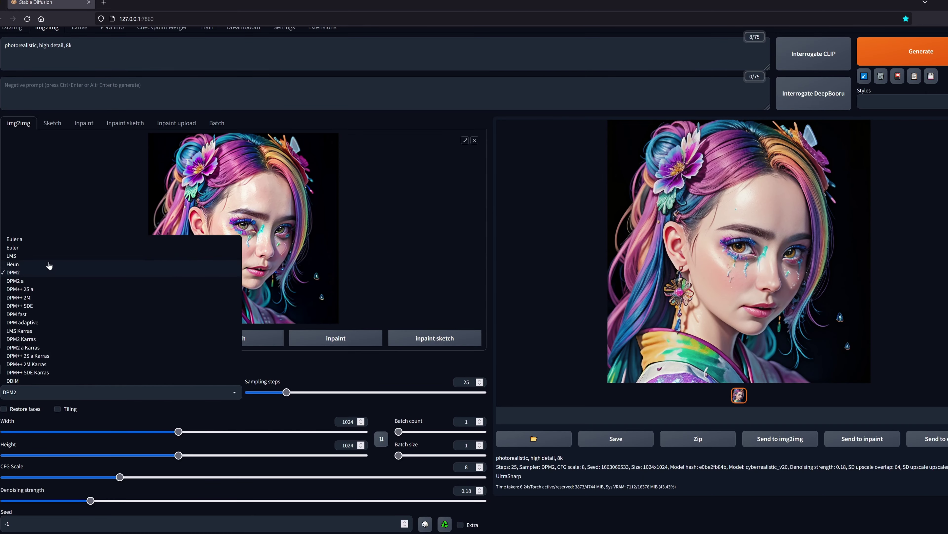
click(47, 242)
click(883, 61)
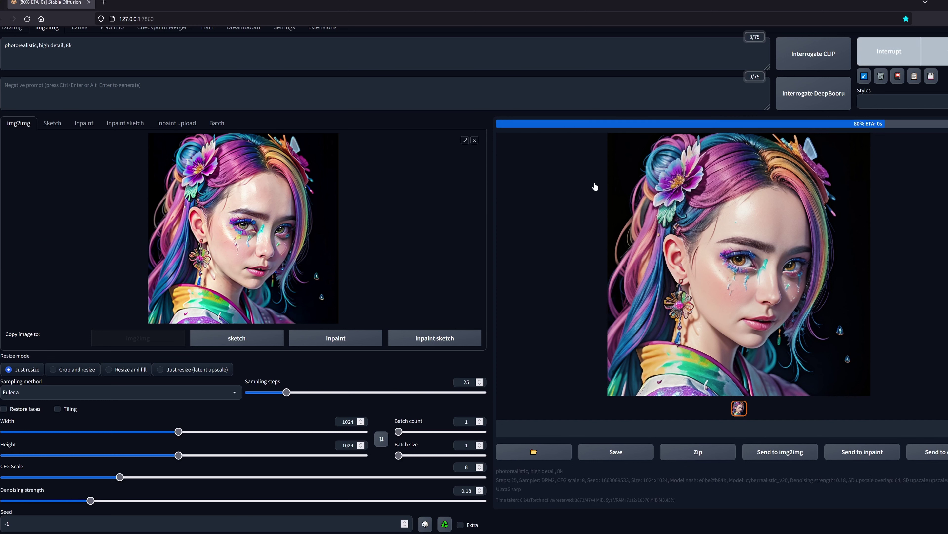
click(611, 199)
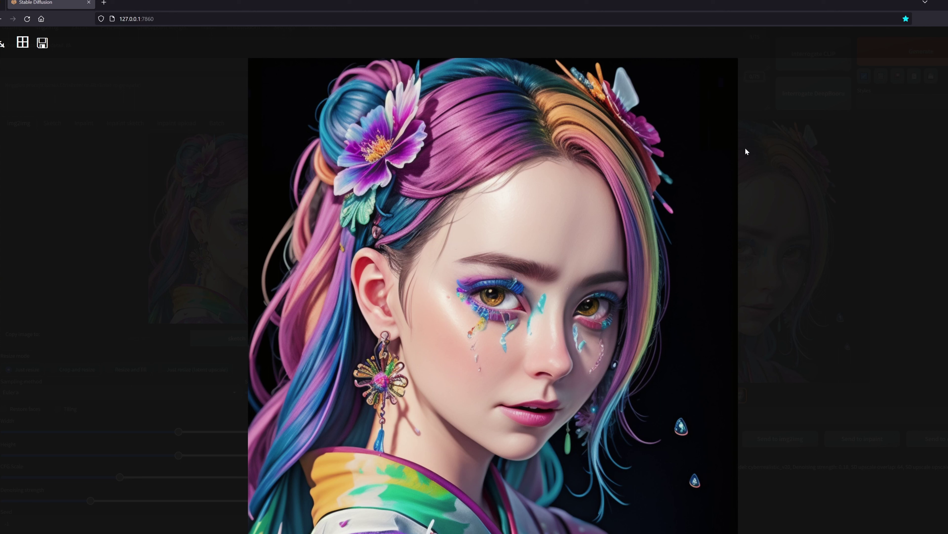
key(Escape)
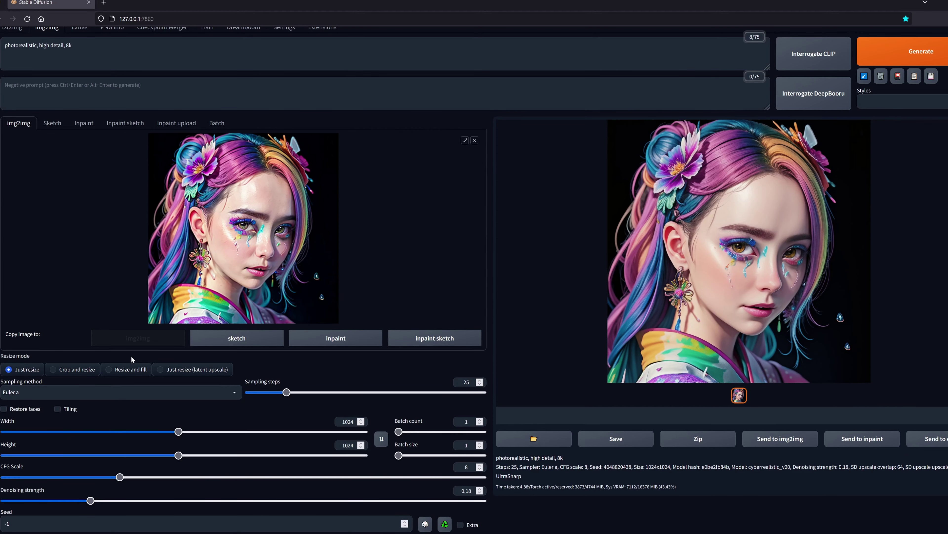
Regenerate with the DPM2 Karras sampler and inspect the enlarged result.
click(106, 387)
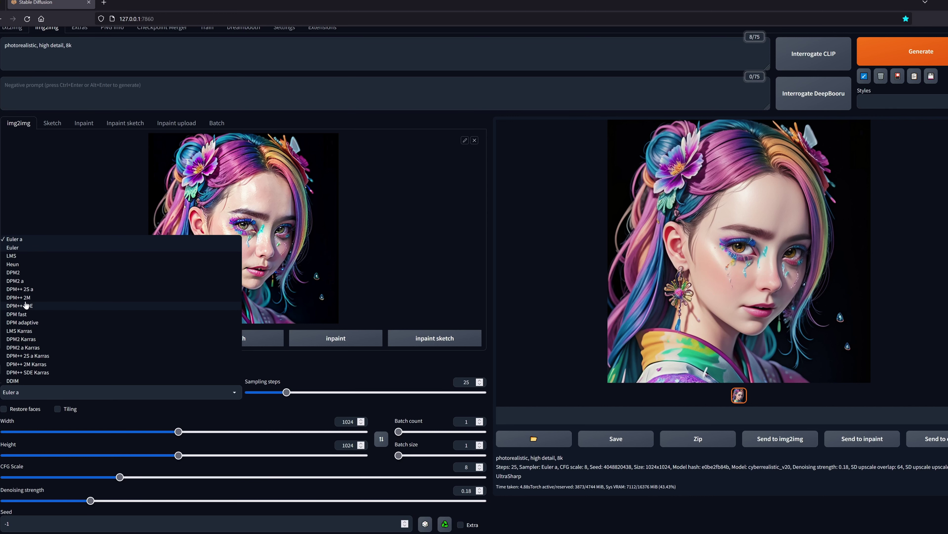
click(21, 338)
click(926, 61)
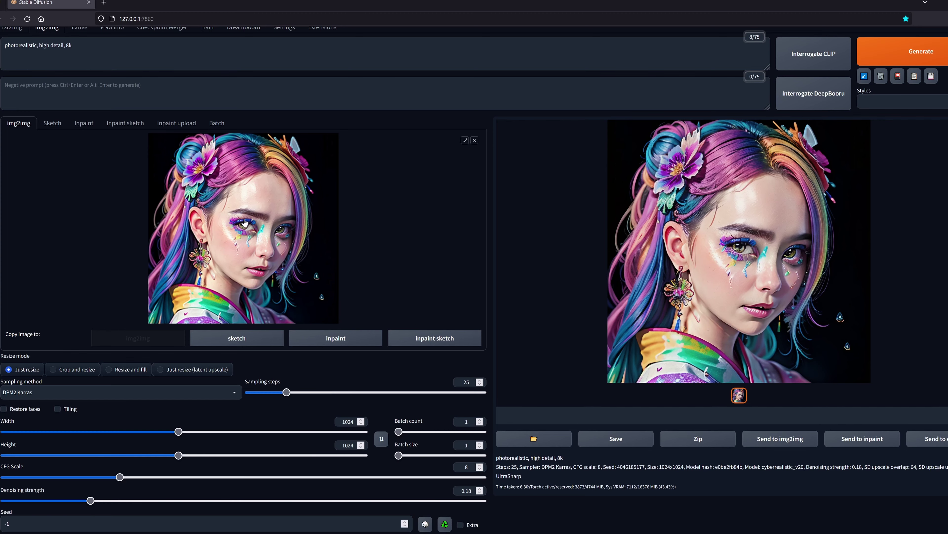
click(594, 287)
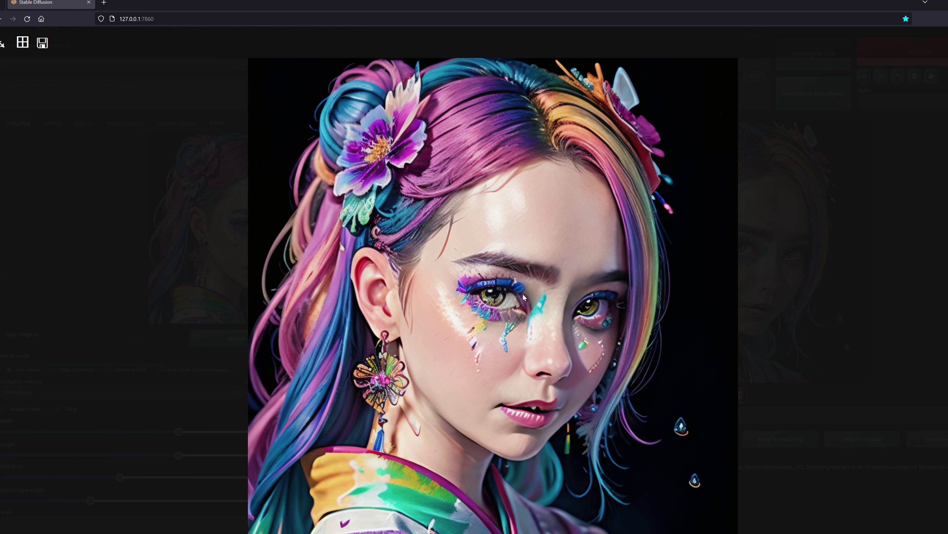
click(574, 230)
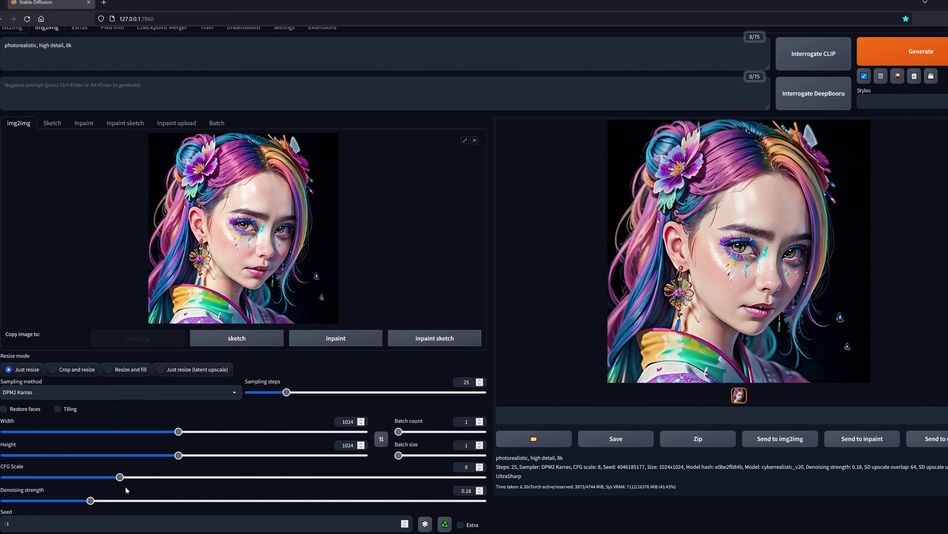
Try CFG scale 10.5, review the render, then set CFG 7 and sampling steps 20.
drag(119, 477, 163, 467)
click(729, 293)
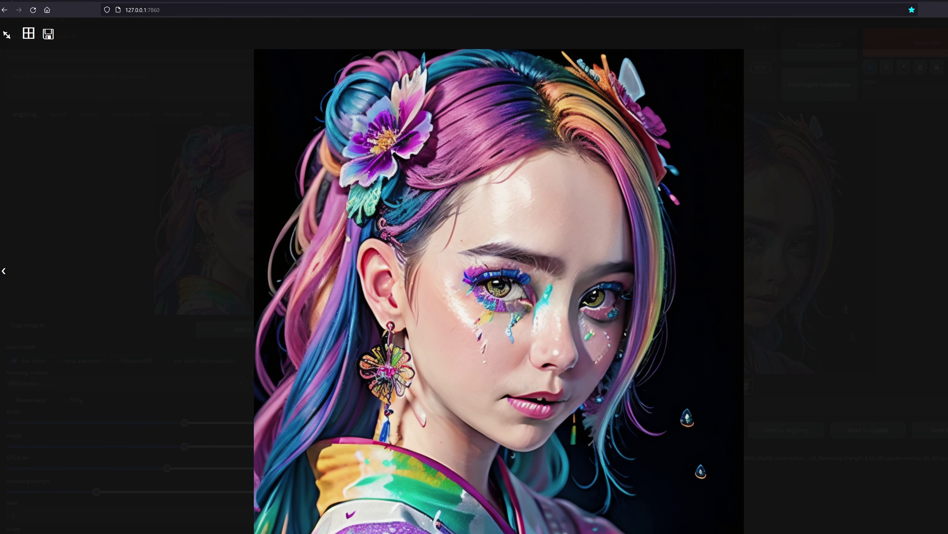
key(Escape)
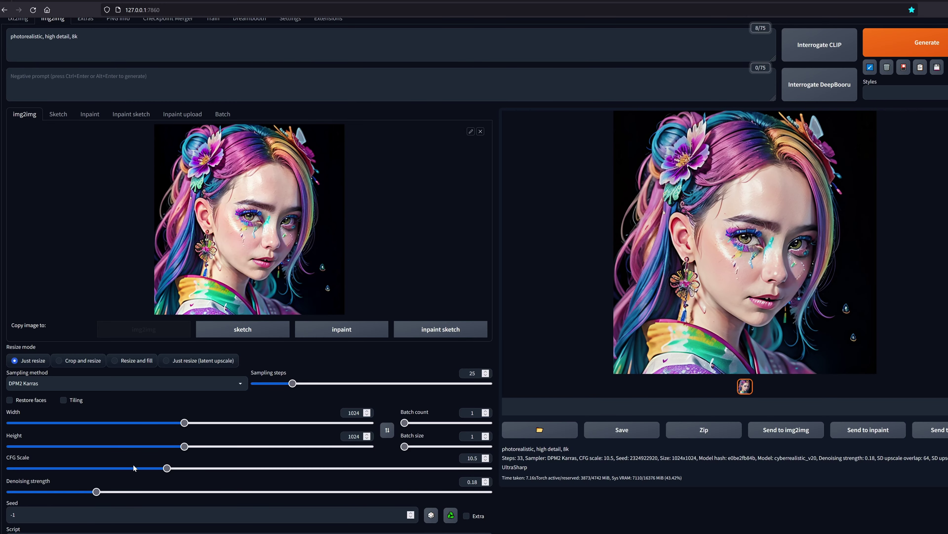
drag(167, 469, 114, 471)
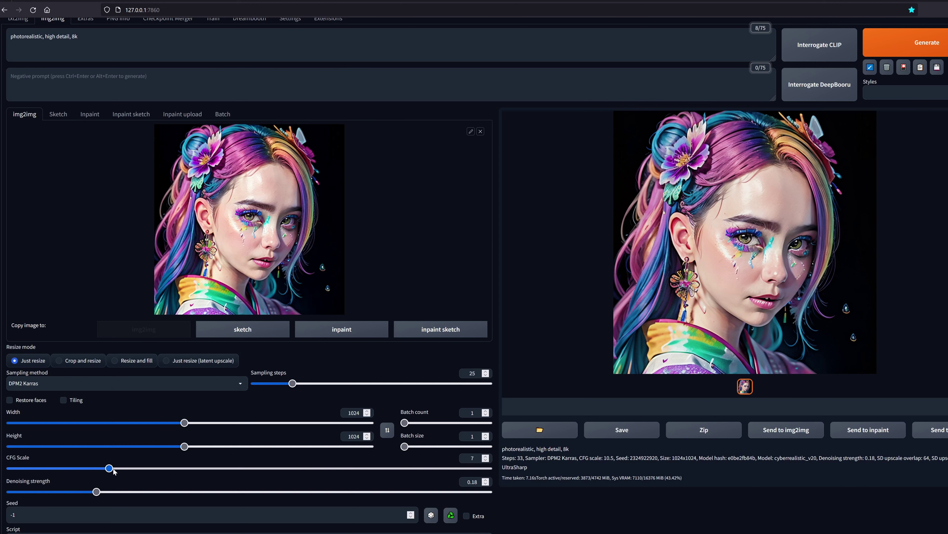
drag(292, 383, 282, 383)
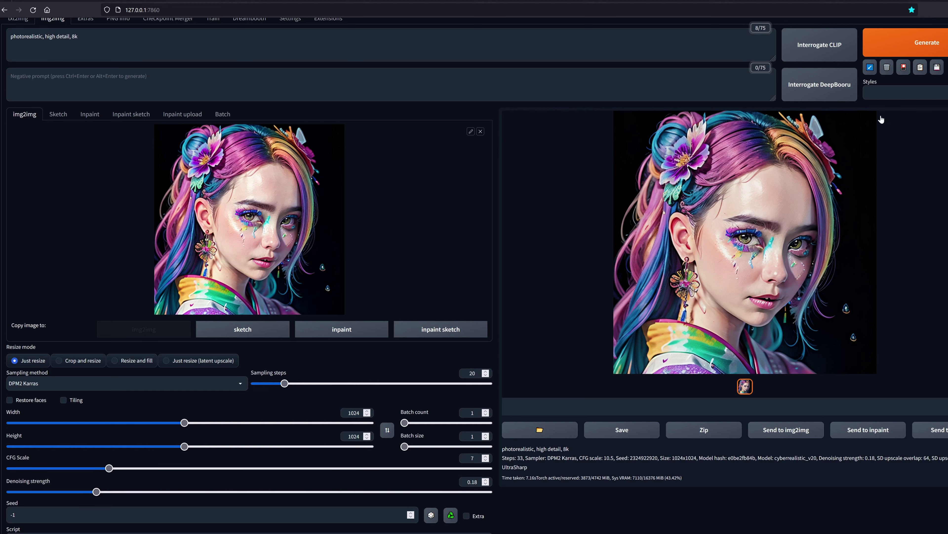
Switch the sampler to Euler a, generate a new render, and check it enlarged.
click(131, 383)
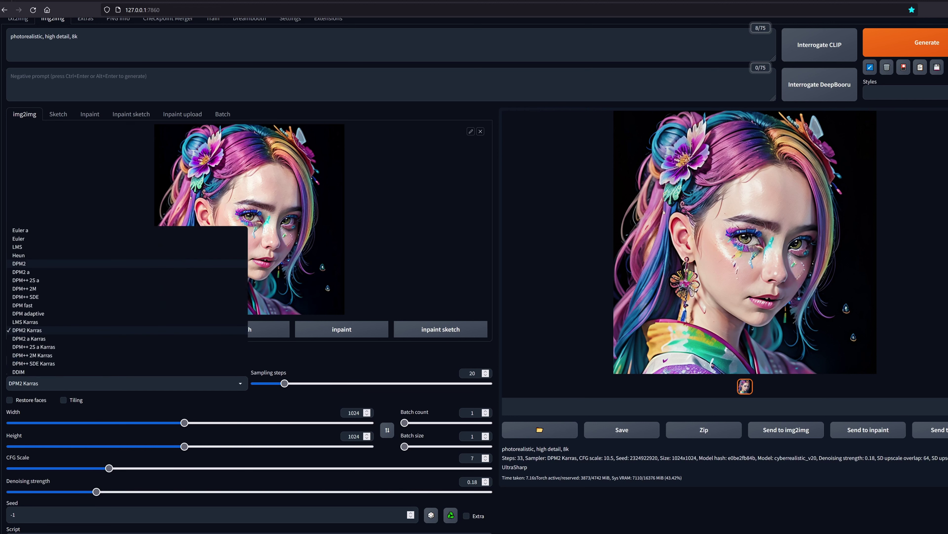
click(43, 234)
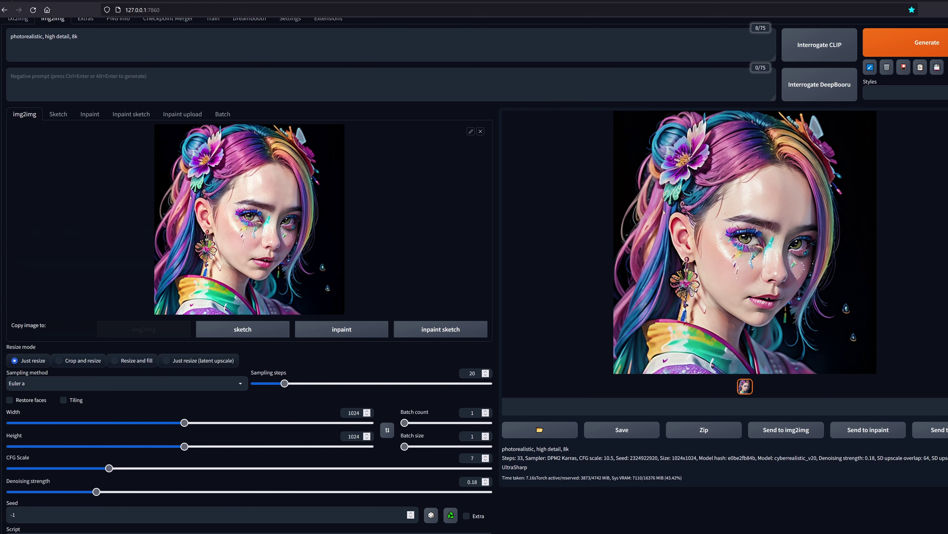
click(922, 46)
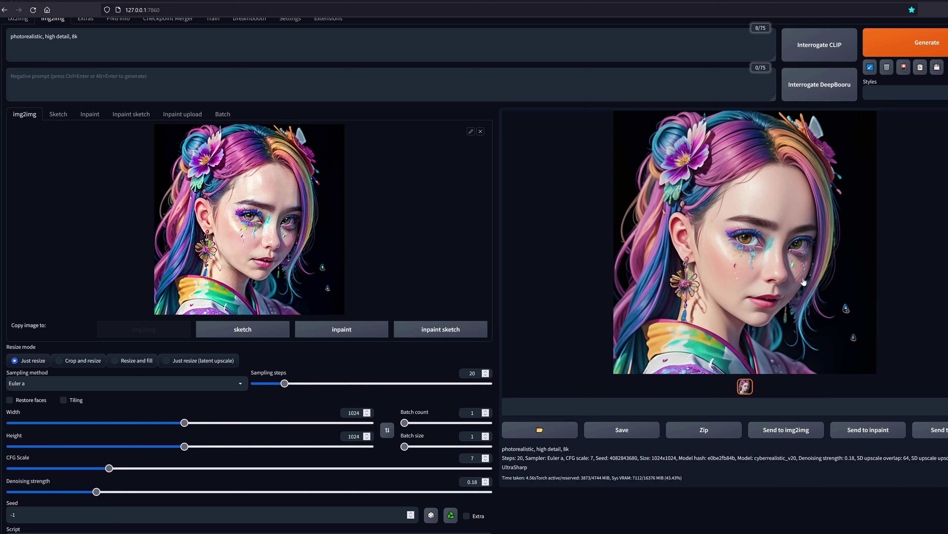
click(720, 255)
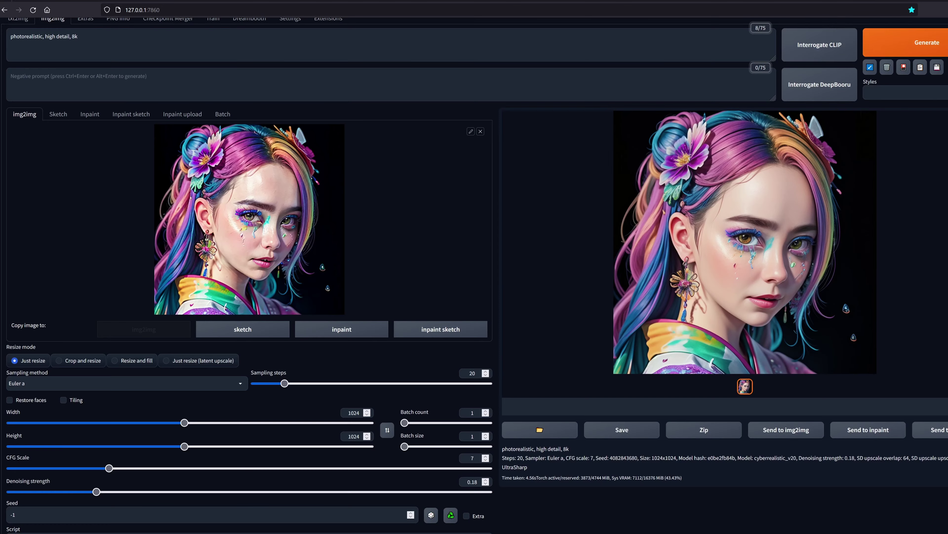
click(327, 235)
Generate at denoising strength 0.1, then at 0.2, and inspect the 0.2 result enlarged.
drag(100, 494, 58, 491)
click(906, 50)
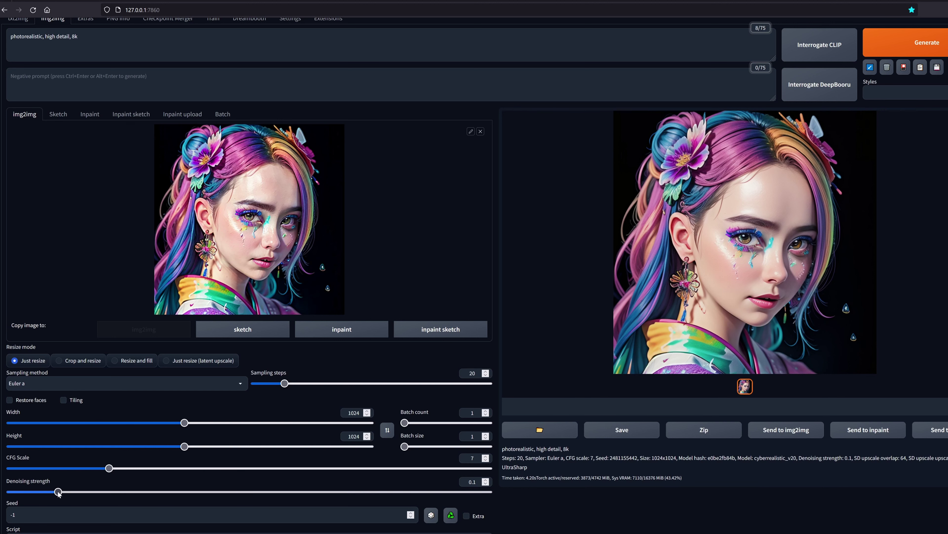
drag(59, 493, 106, 492)
click(919, 45)
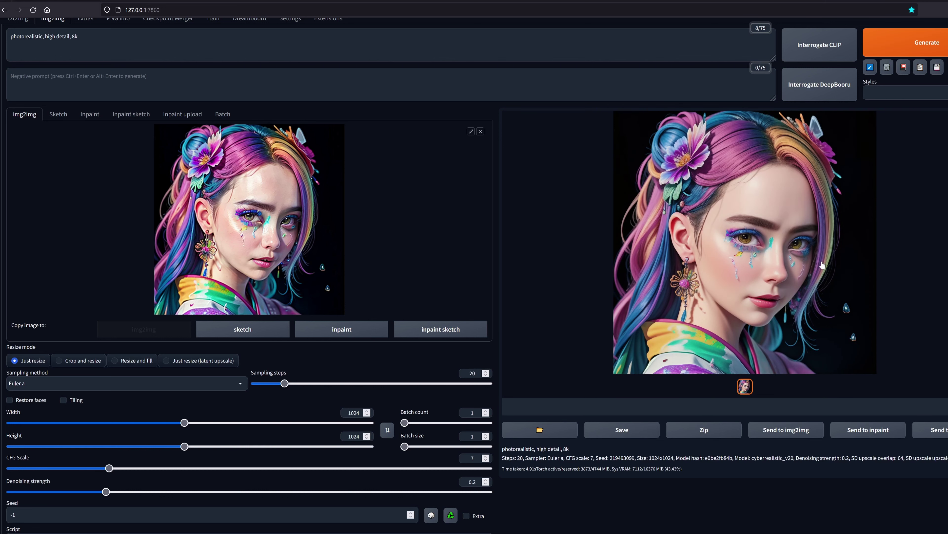
click(803, 276)
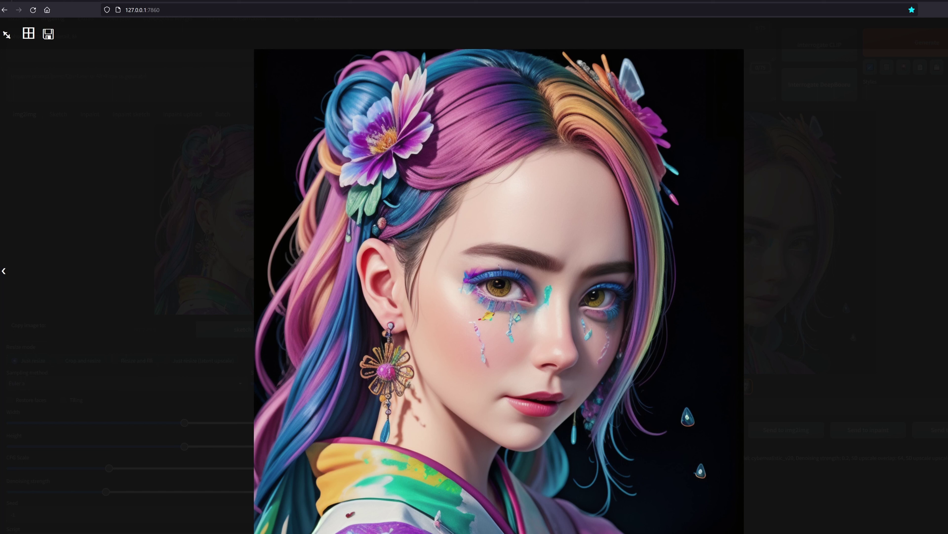
click(508, 282)
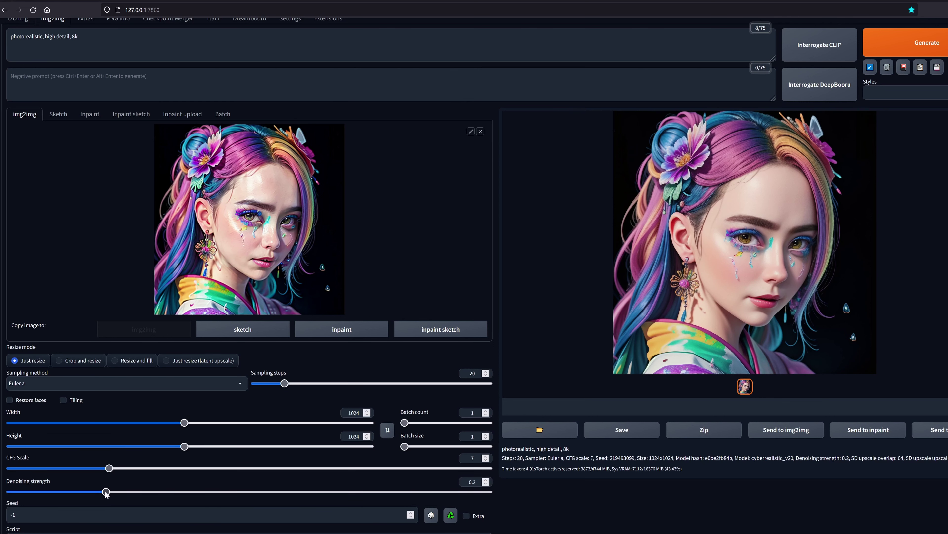
Generate a version at denoising strength 0.49 and view it enlarged.
drag(107, 492, 219, 481)
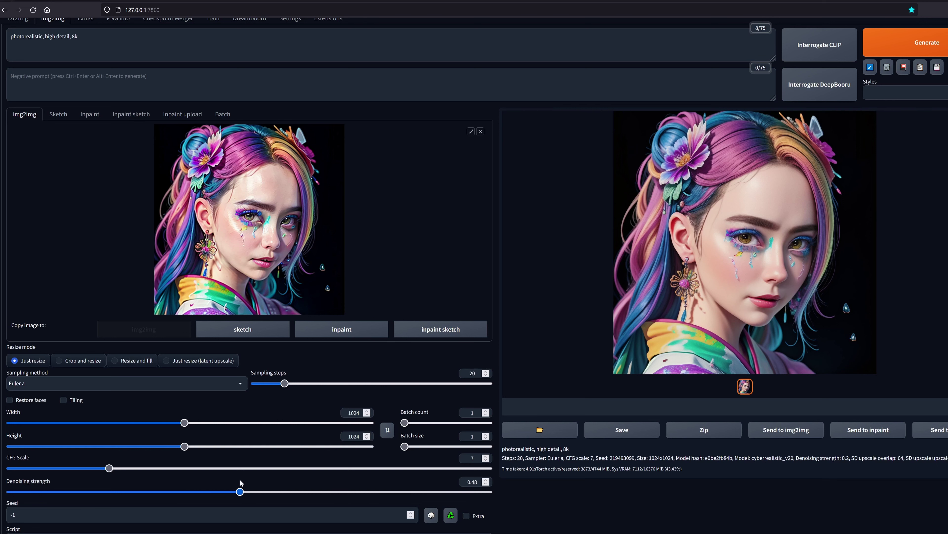
drag(244, 478, 248, 477)
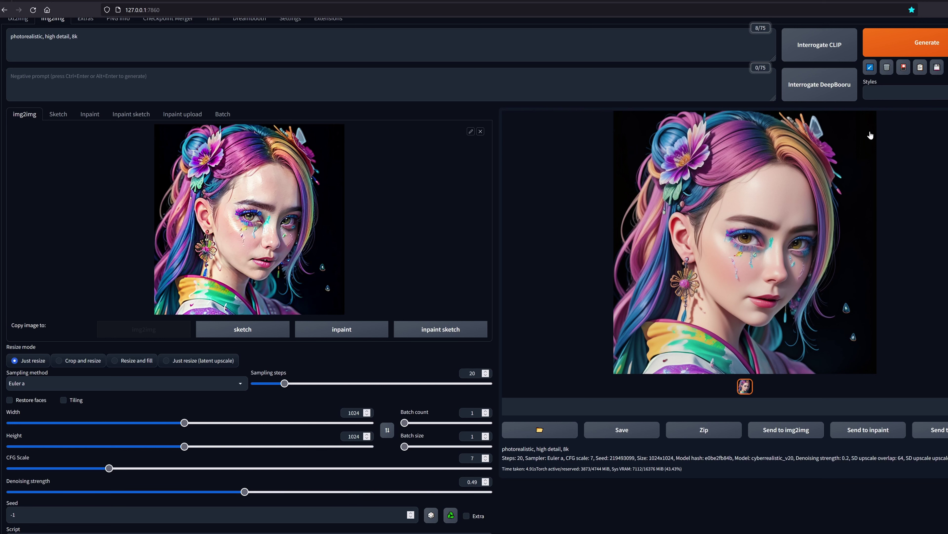
click(889, 54)
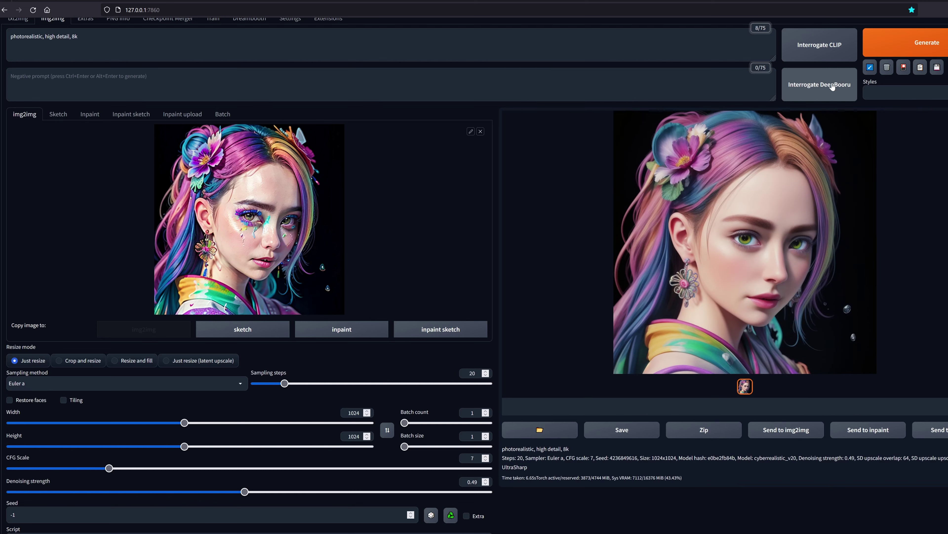
click(757, 190)
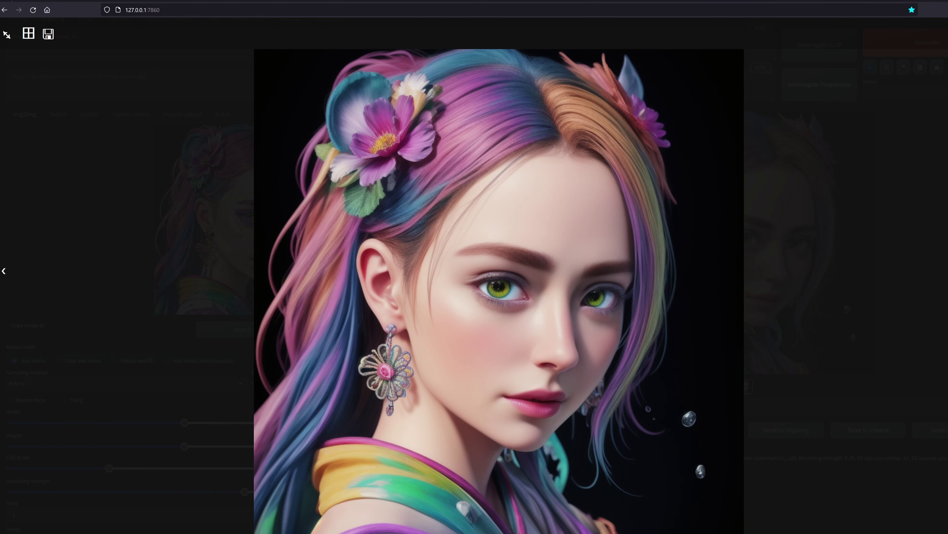
click(867, 195)
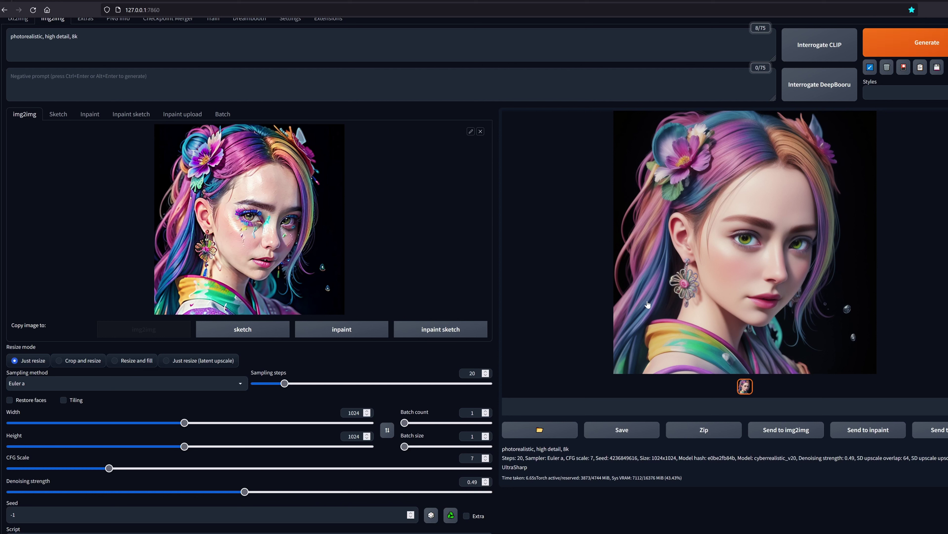
Drop denoising strength back toward 0.16, generate, and review the result enlarged.
drag(245, 492, 98, 480)
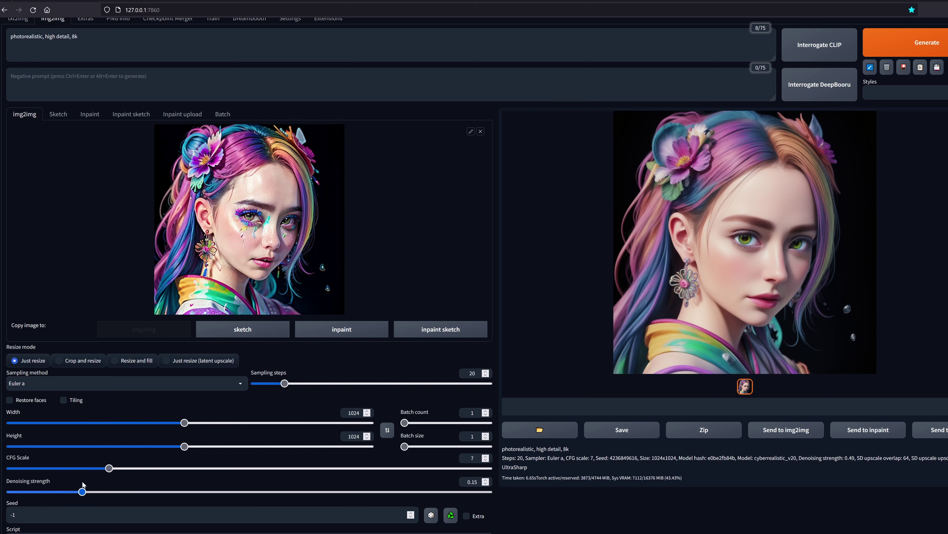
drag(62, 485, 72, 486)
click(893, 43)
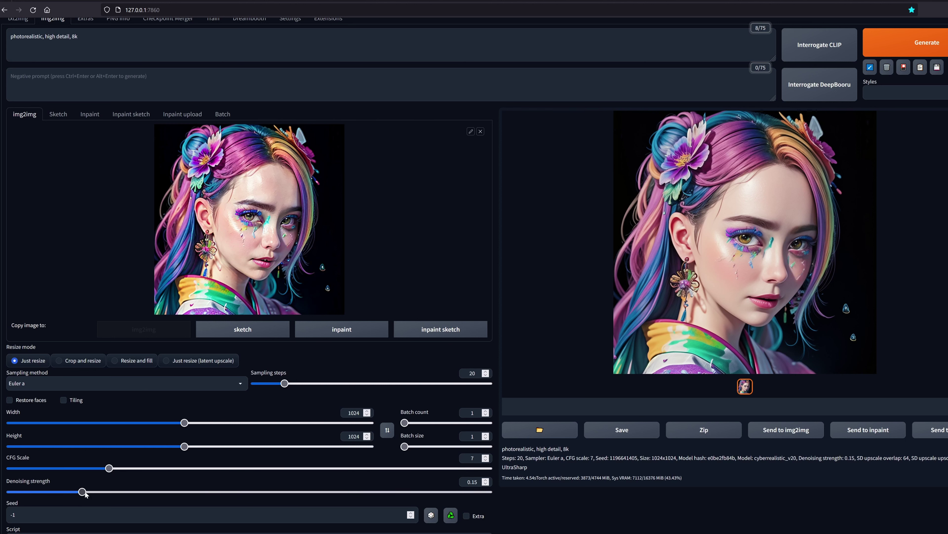
drag(82, 492, 86, 491)
click(716, 332)
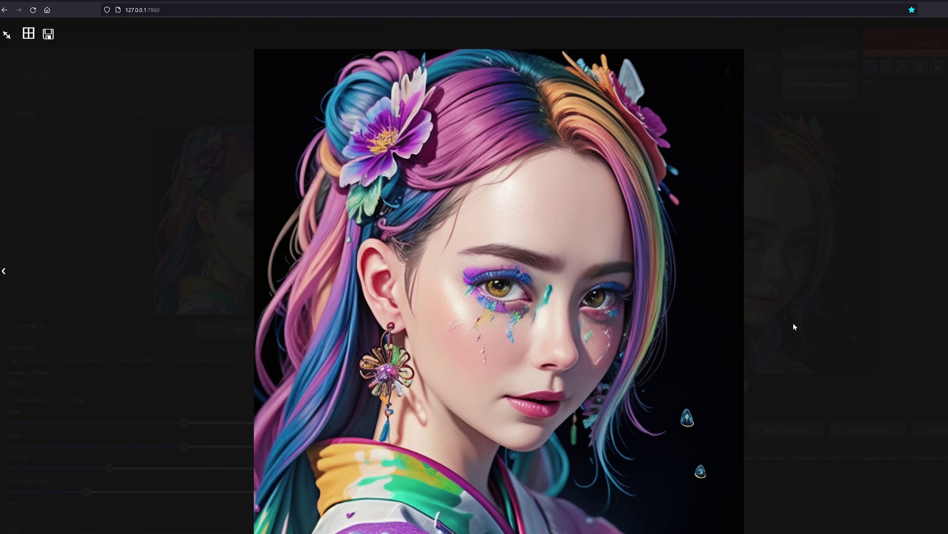
click(401, 335)
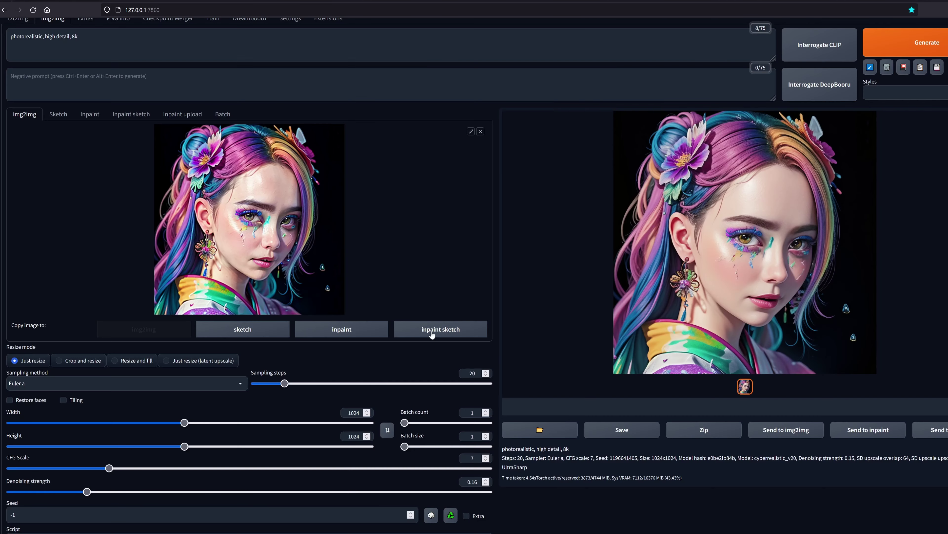
Generate new versions at denoising strength 0.19 and then 0.24.
drag(88, 493, 101, 493)
click(915, 43)
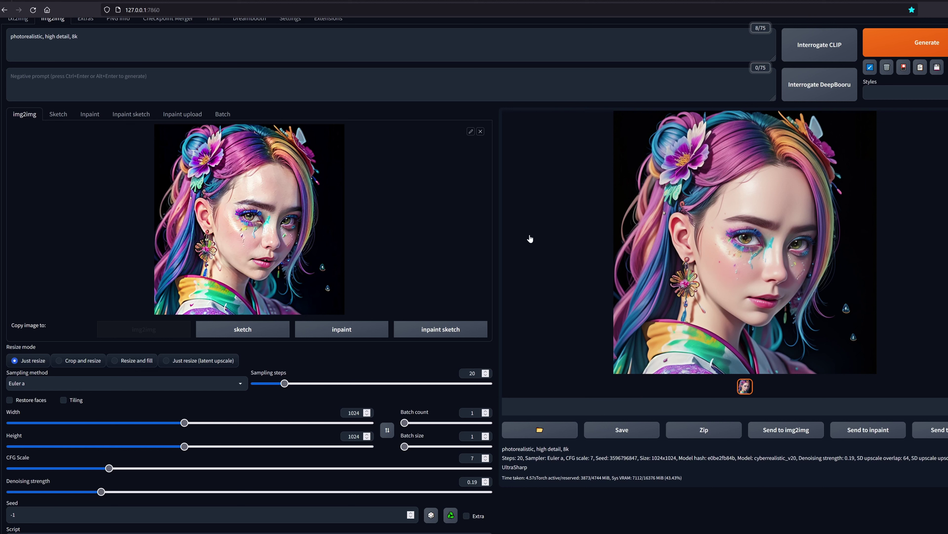
drag(101, 491, 125, 491)
click(890, 54)
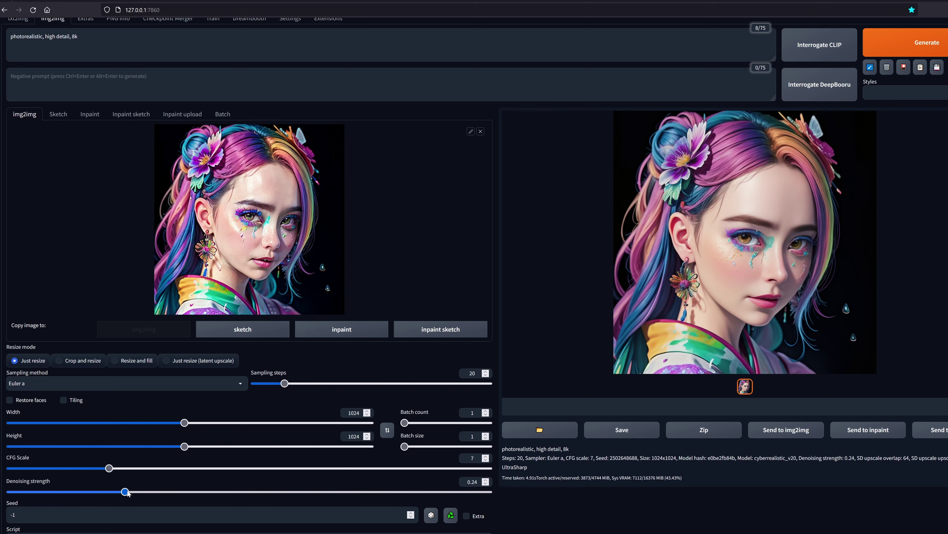
Set denoising strength to 0.25 and generate with the DPM2 sampler.
drag(125, 492, 130, 492)
click(176, 384)
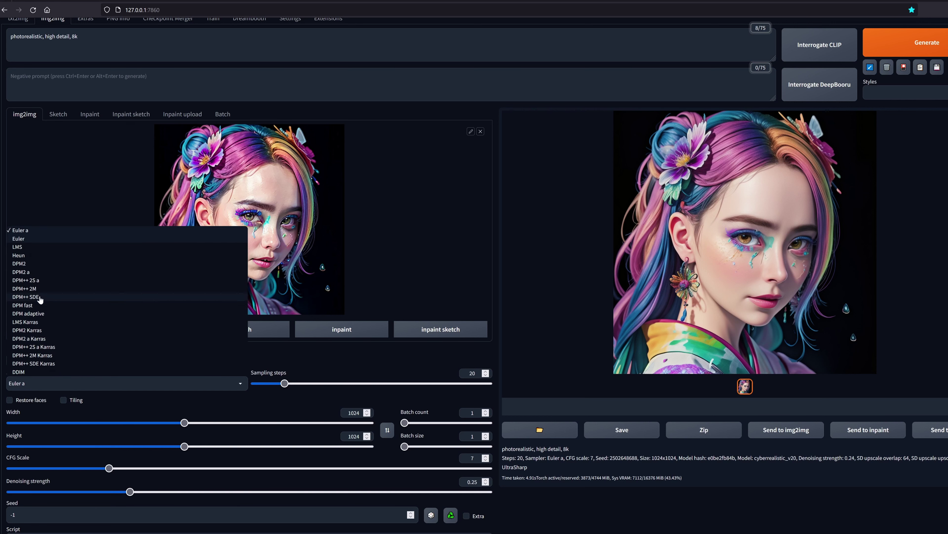
click(34, 265)
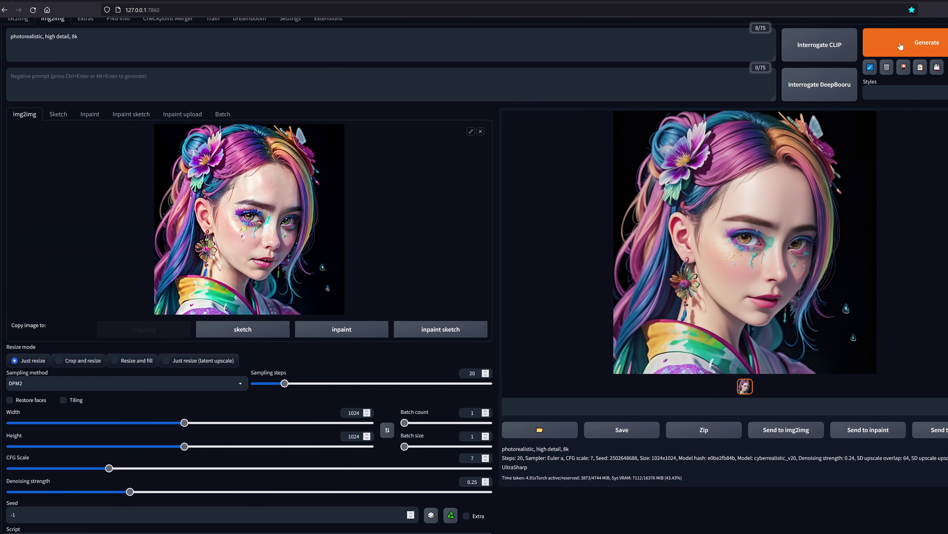
click(915, 43)
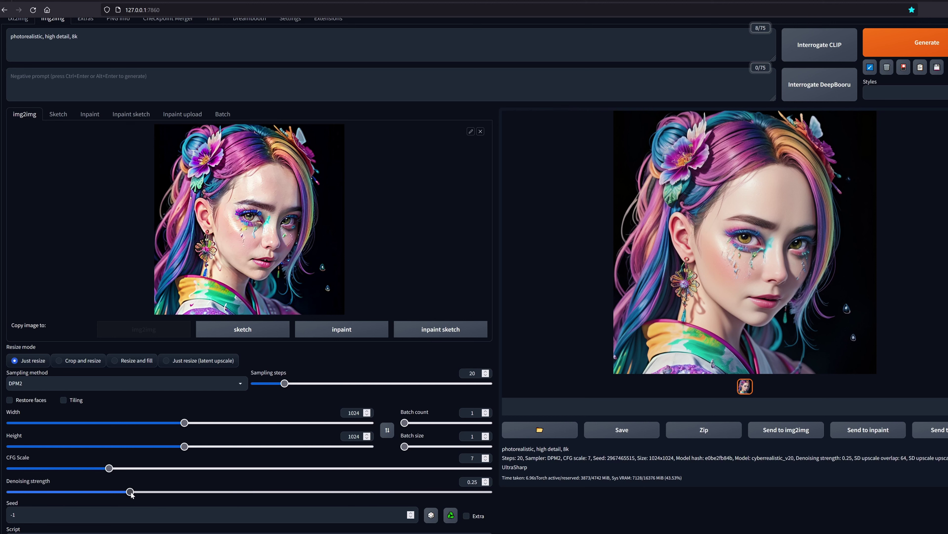
Regenerate the portrait with the Euler sampler.
click(127, 383)
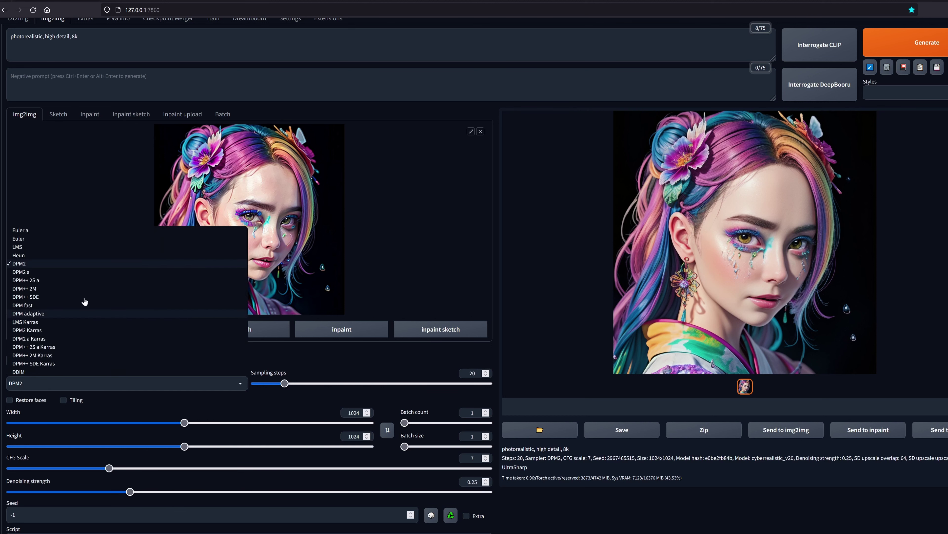
click(60, 239)
click(927, 42)
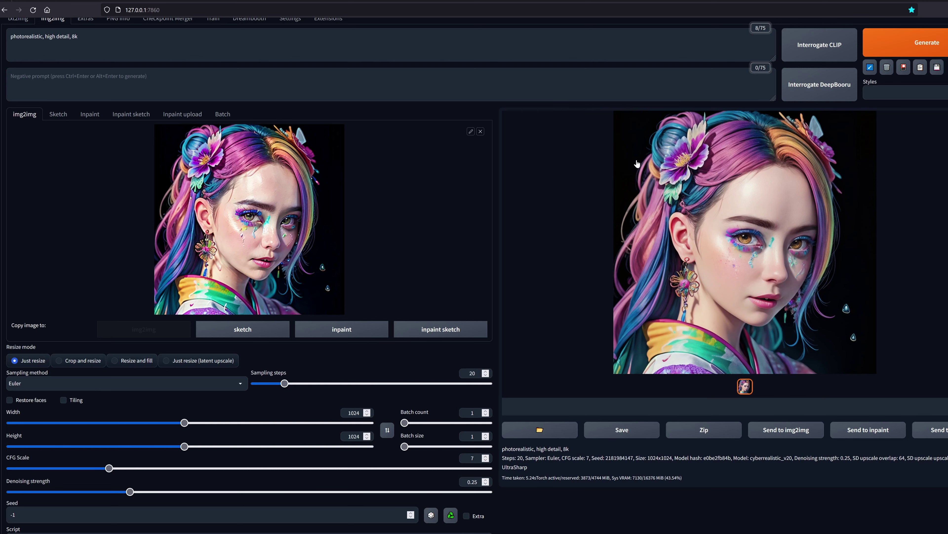
Review the last result full size, then regenerate at denoising strength 0.24.
click(687, 244)
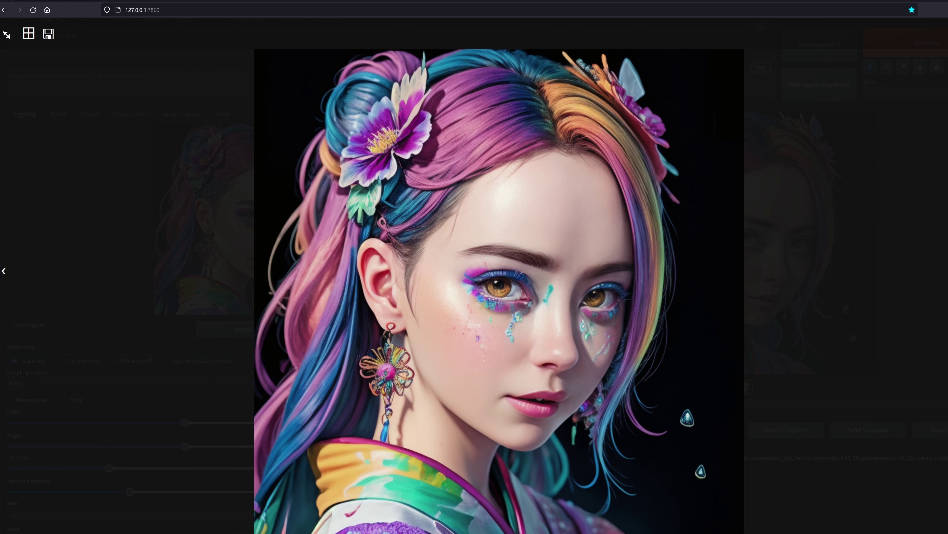
key(Escape)
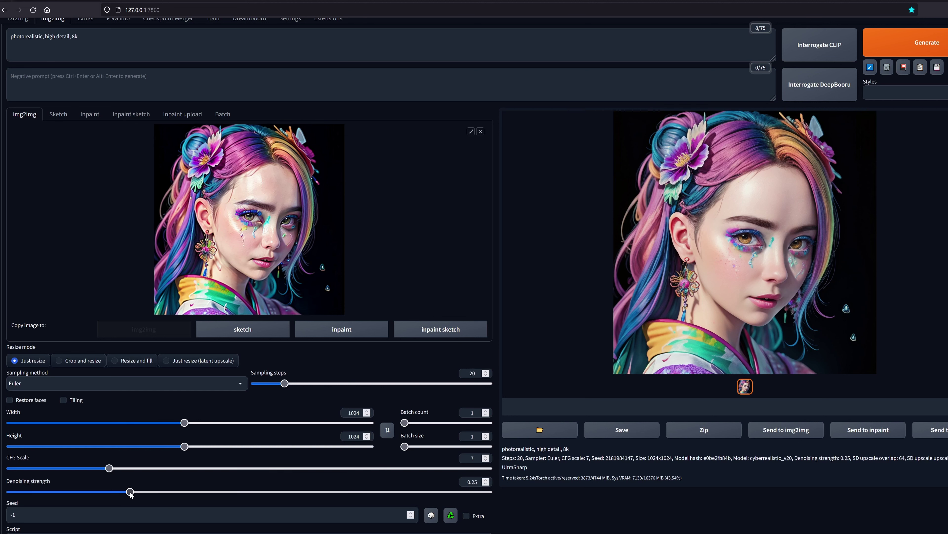
drag(130, 493, 125, 494)
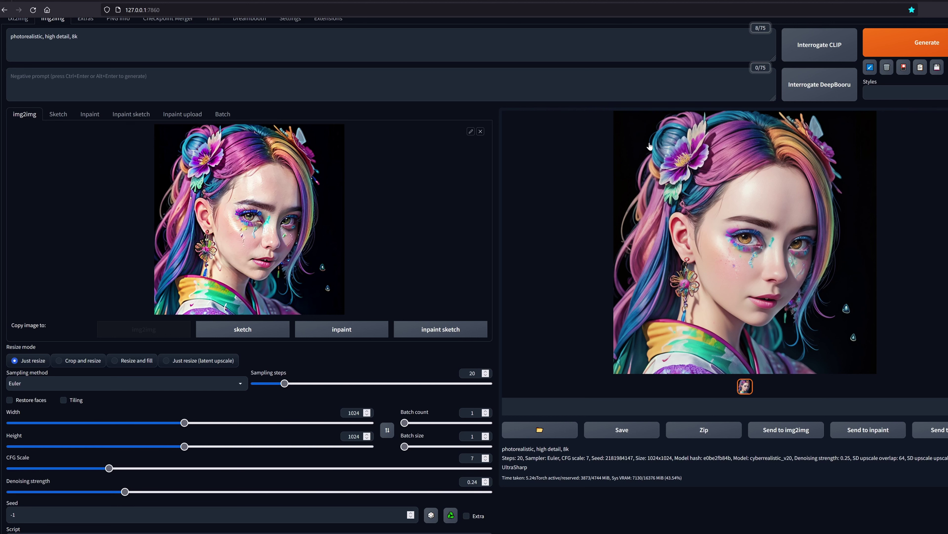
click(882, 53)
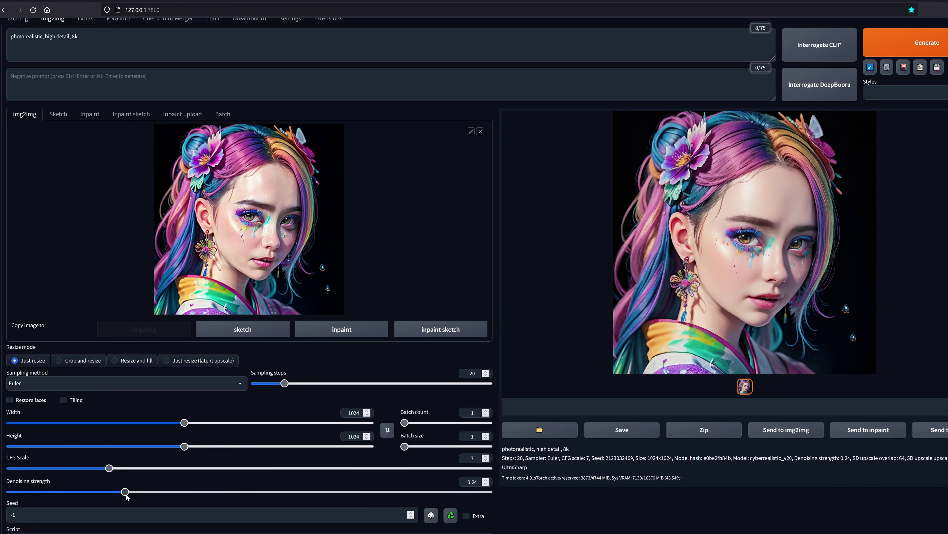
Regenerate at denoising strength 0.25 and inspect the result full size.
drag(127, 494, 132, 494)
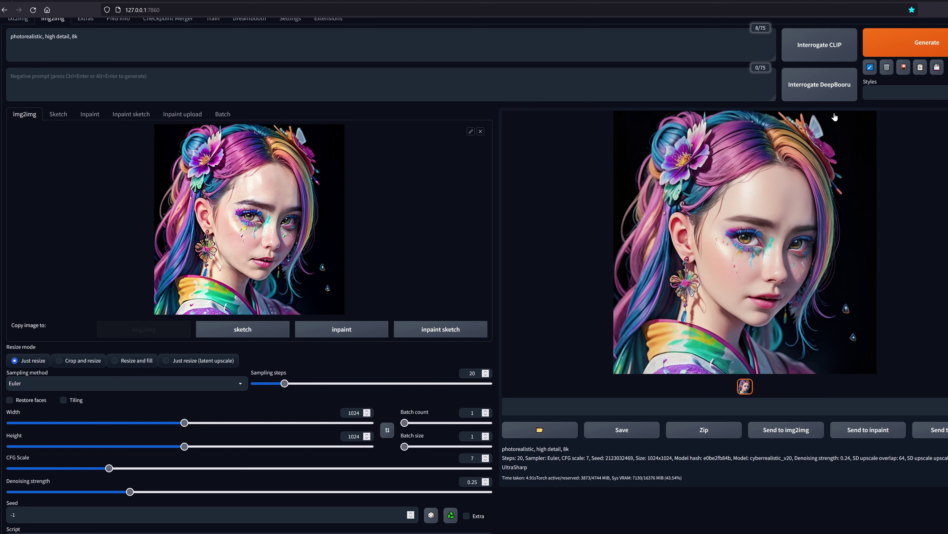
click(875, 46)
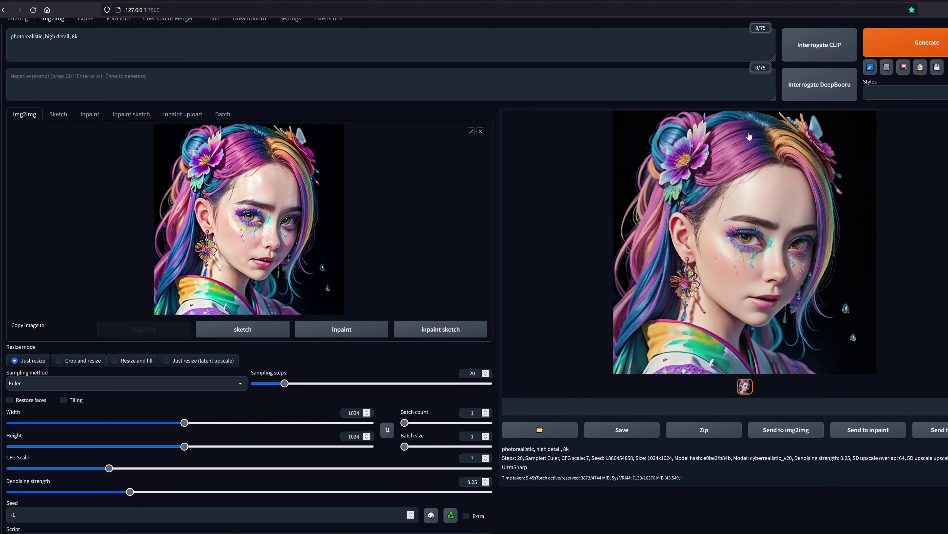
click(767, 278)
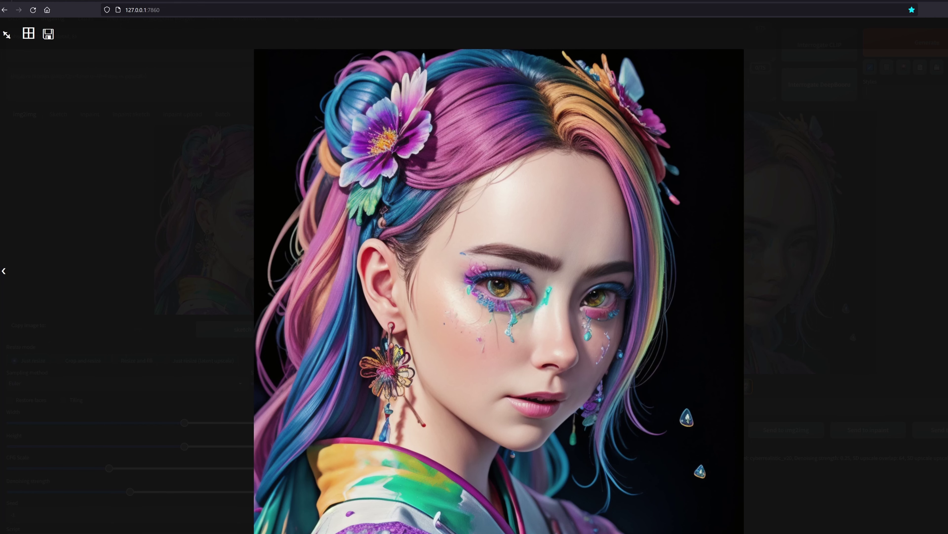
click(795, 134)
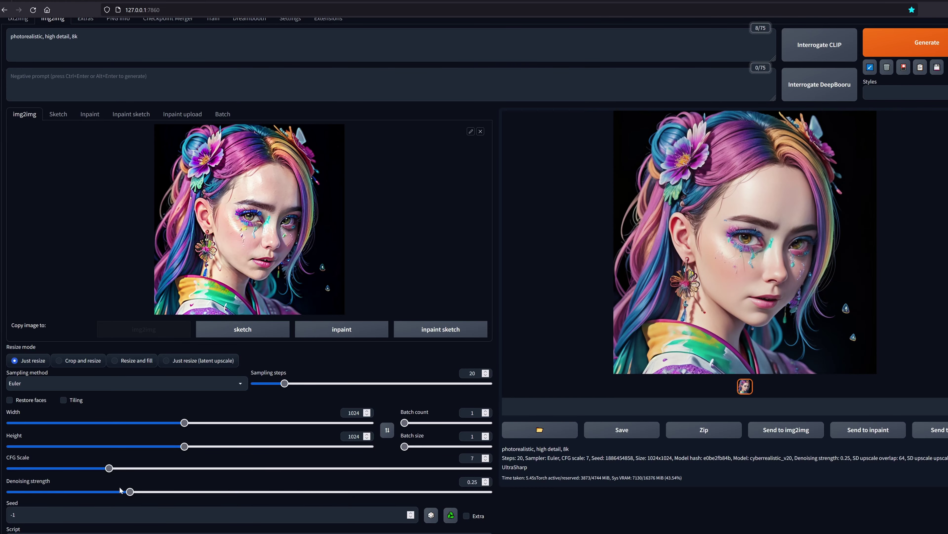
Generate new portraits at denoising strength 0.26.
drag(130, 494, 125, 494)
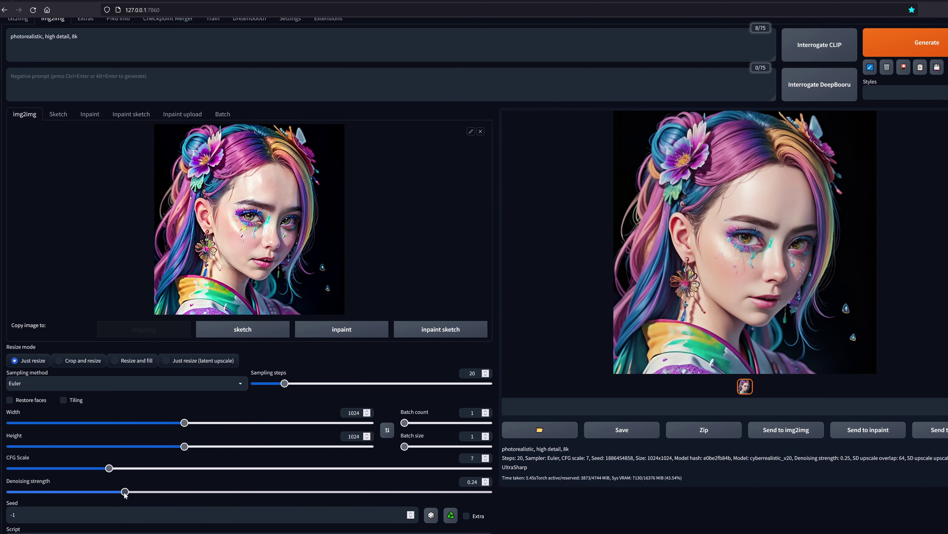
click(887, 47)
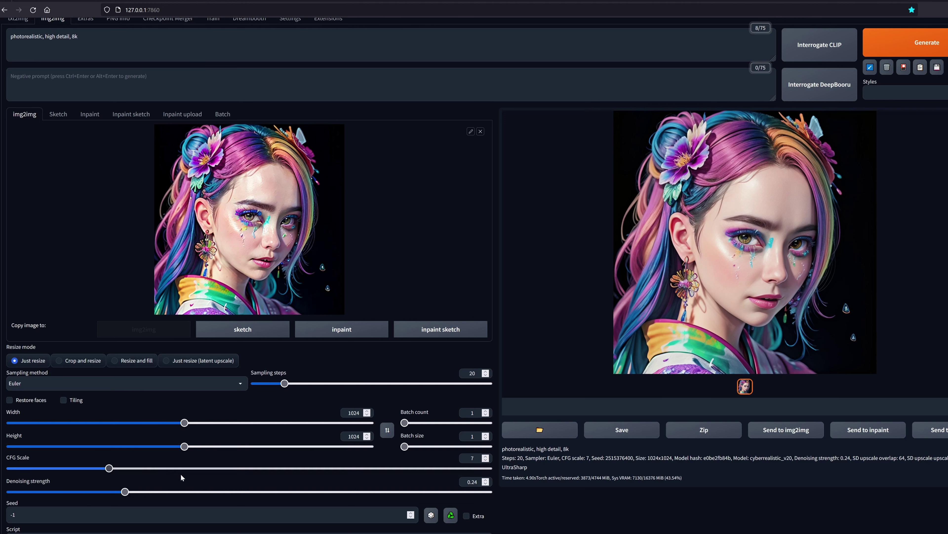
click(130, 491)
drag(130, 491, 135, 492)
click(907, 42)
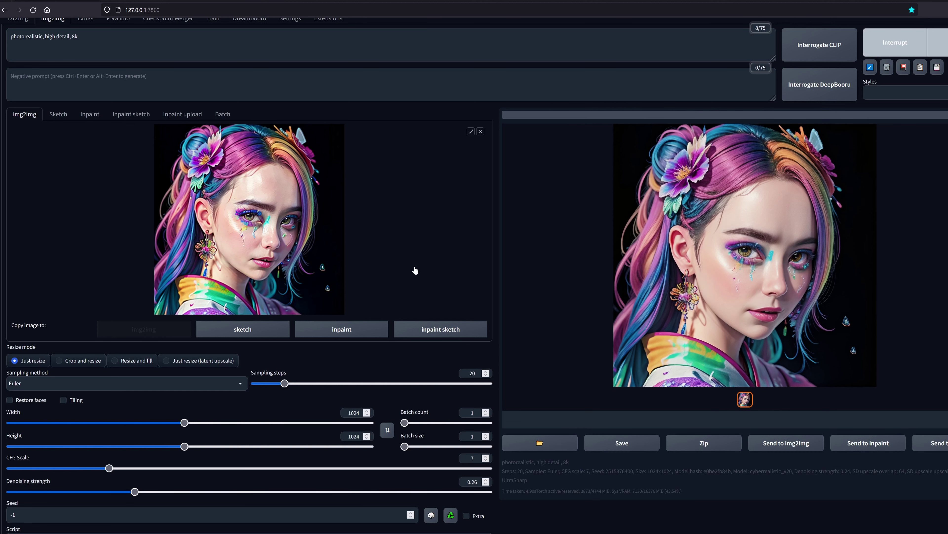
Nudge the CFG scale, switch to Euler a, and generate at denoising 0.25.
drag(110, 469, 125, 470)
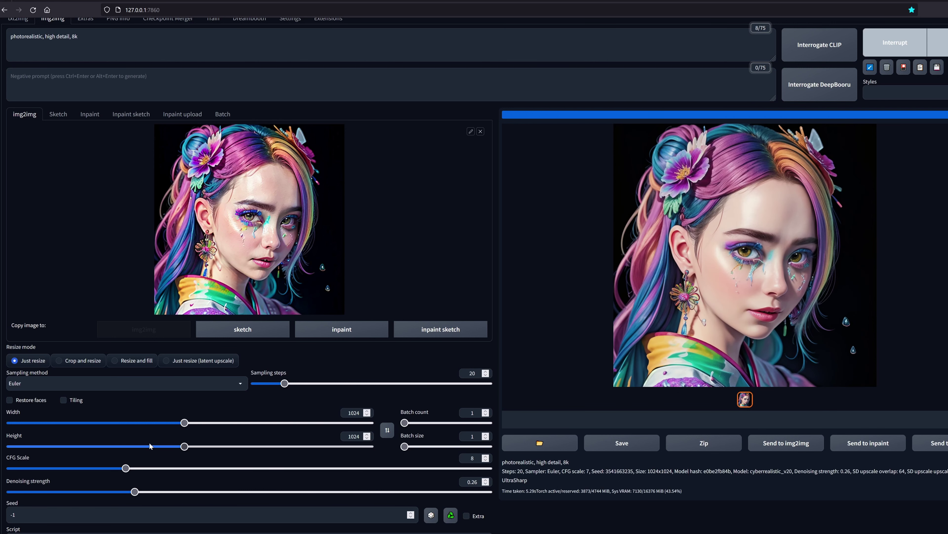
click(150, 383)
click(85, 241)
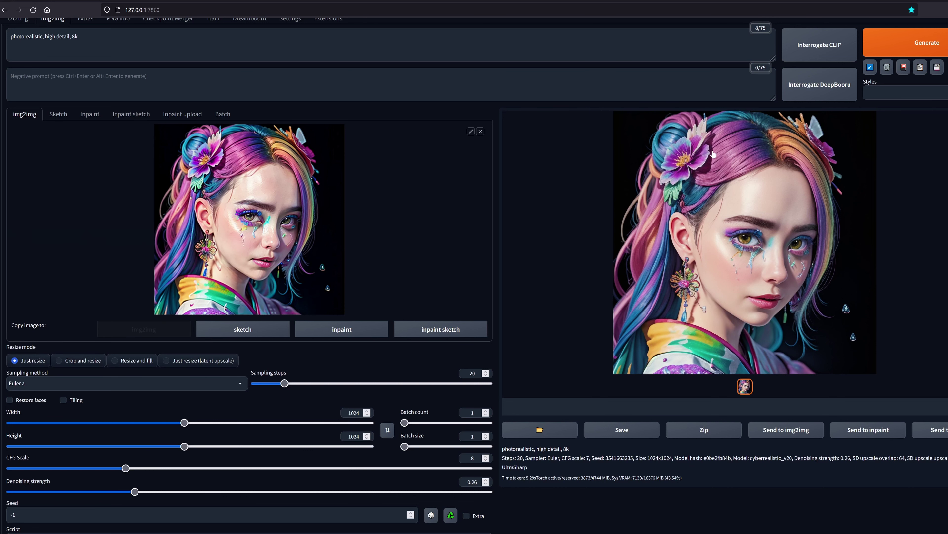
click(901, 48)
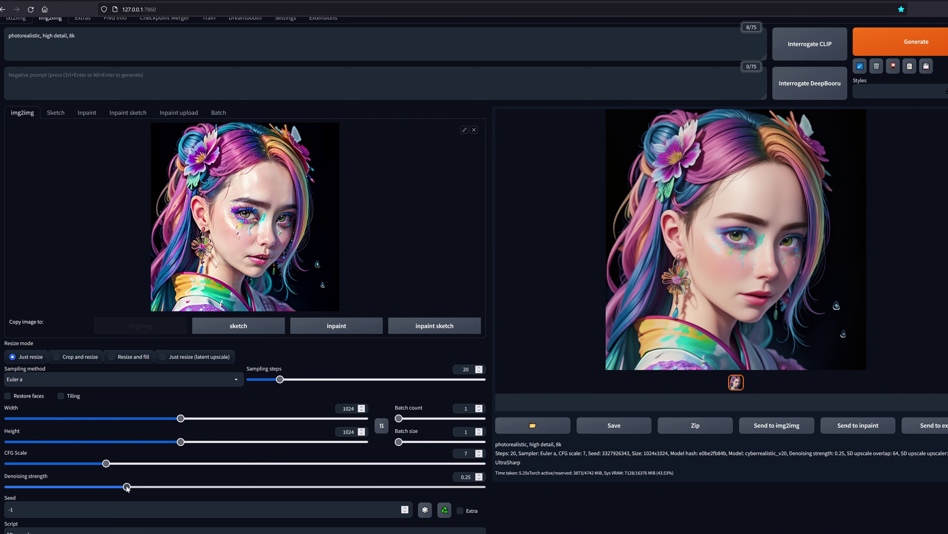
Regenerate the portrait at denoising strength 0.24, then at 0.2.
drag(127, 486, 121, 487)
click(904, 42)
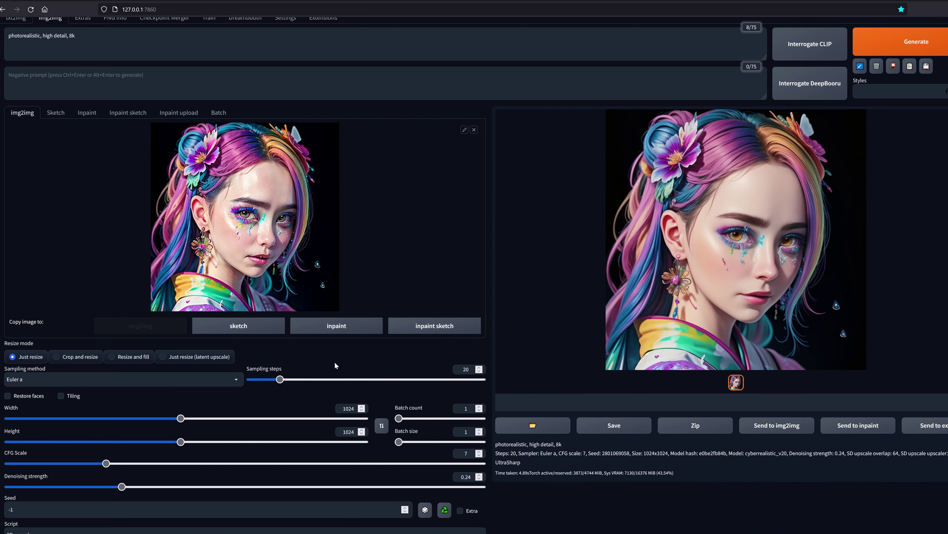
drag(122, 487, 103, 486)
click(871, 45)
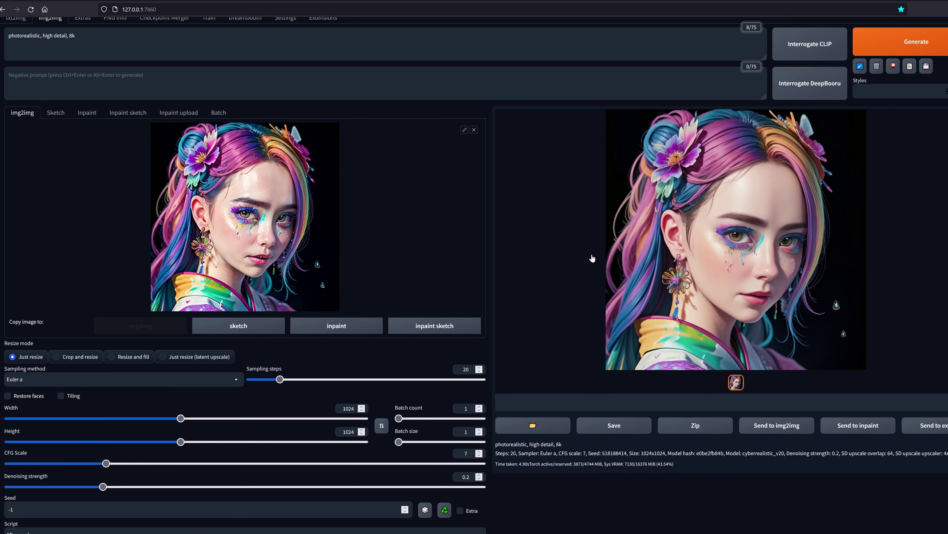
Inspect the new results at full size in the lightbox.
click(685, 269)
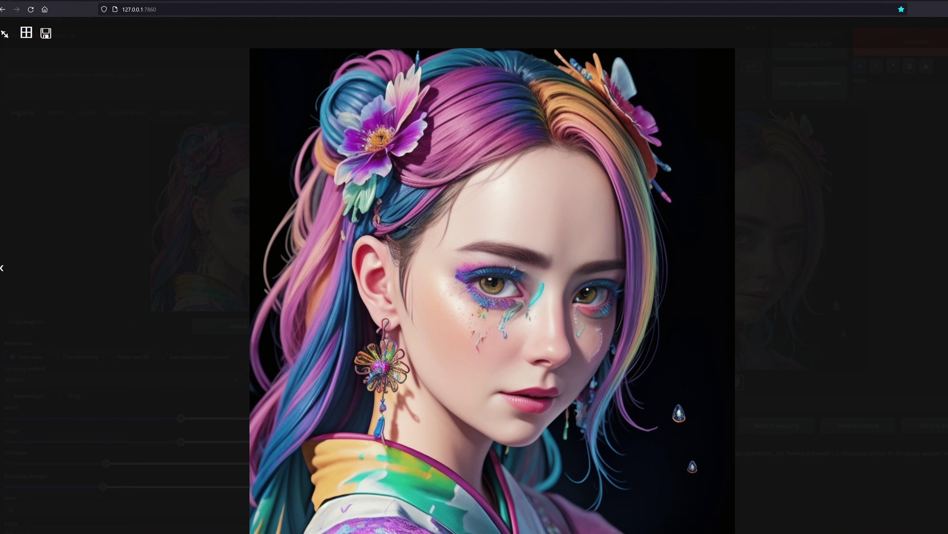
click(445, 266)
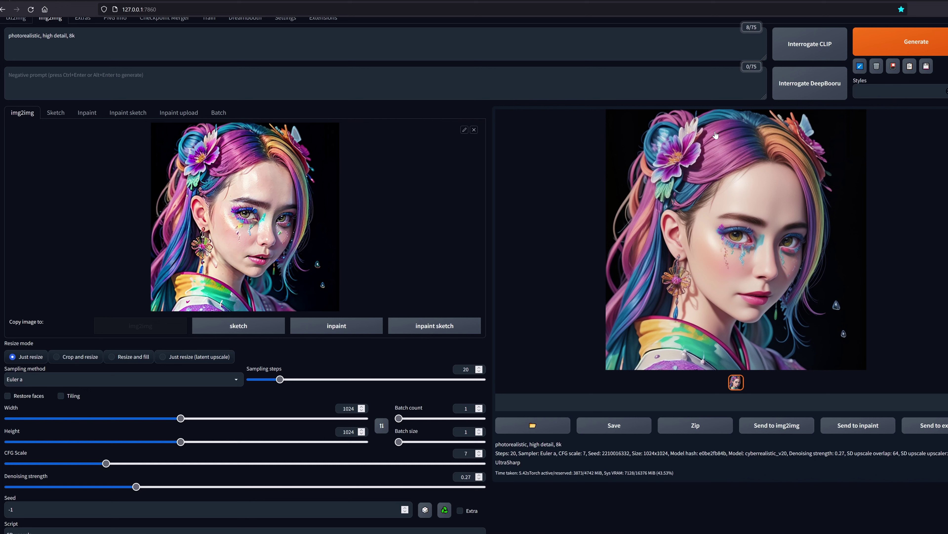
click(794, 119)
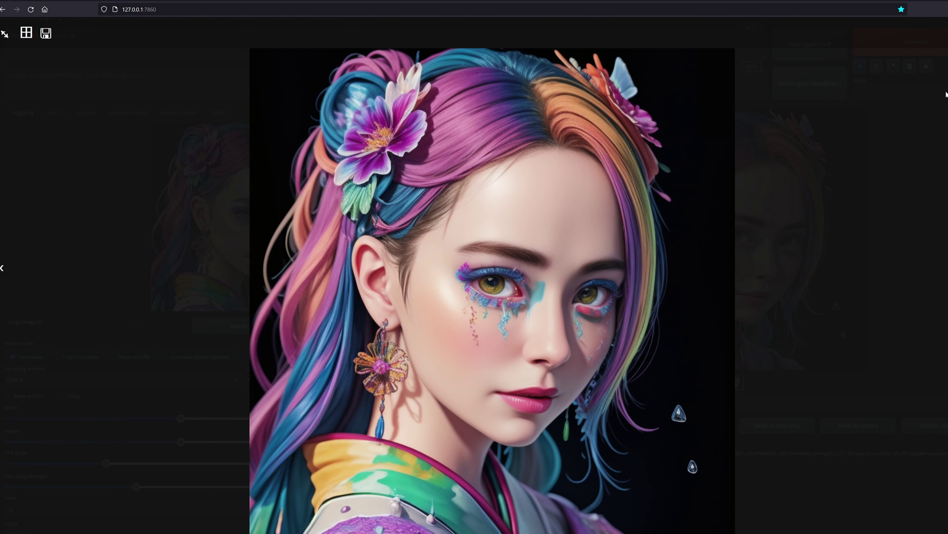
click(938, 68)
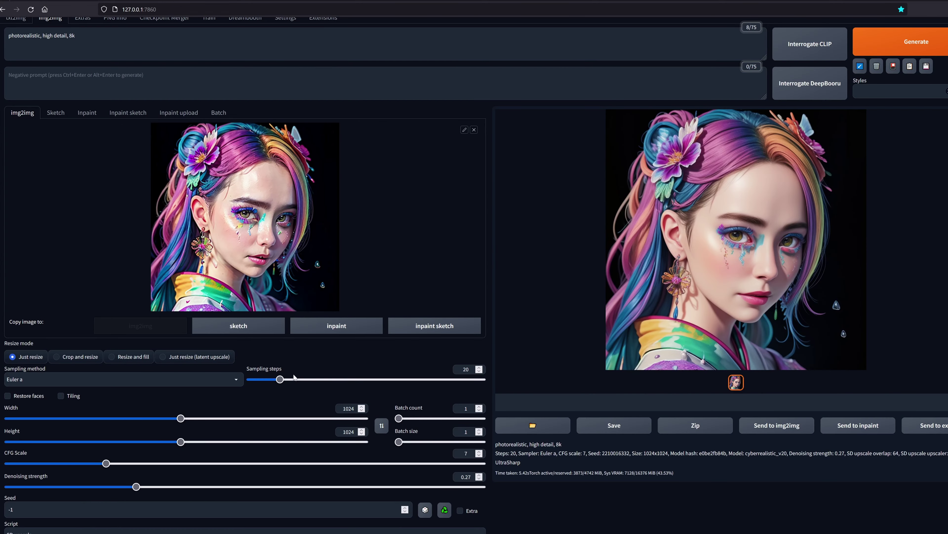
Raise sampling steps from 20 to 25 and generate two new versions.
drag(280, 379, 287, 378)
click(911, 46)
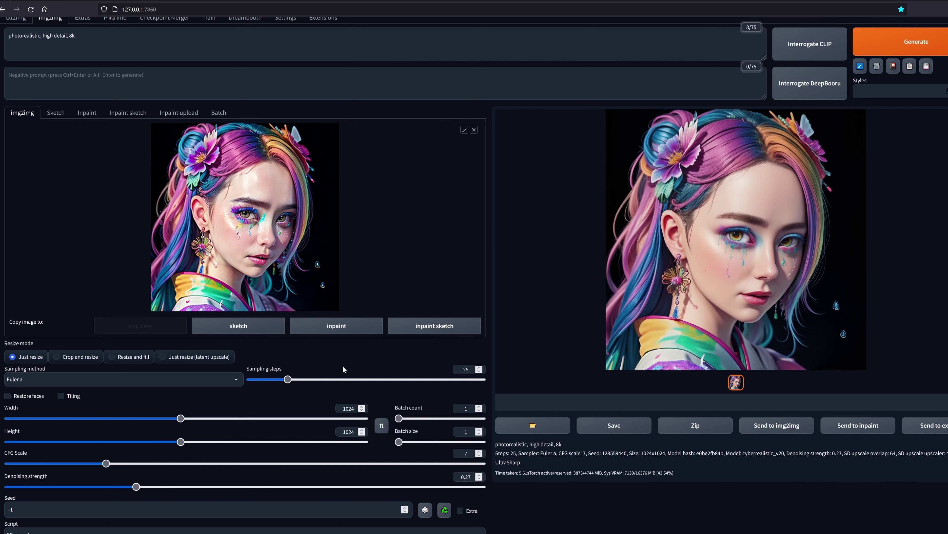
click(881, 52)
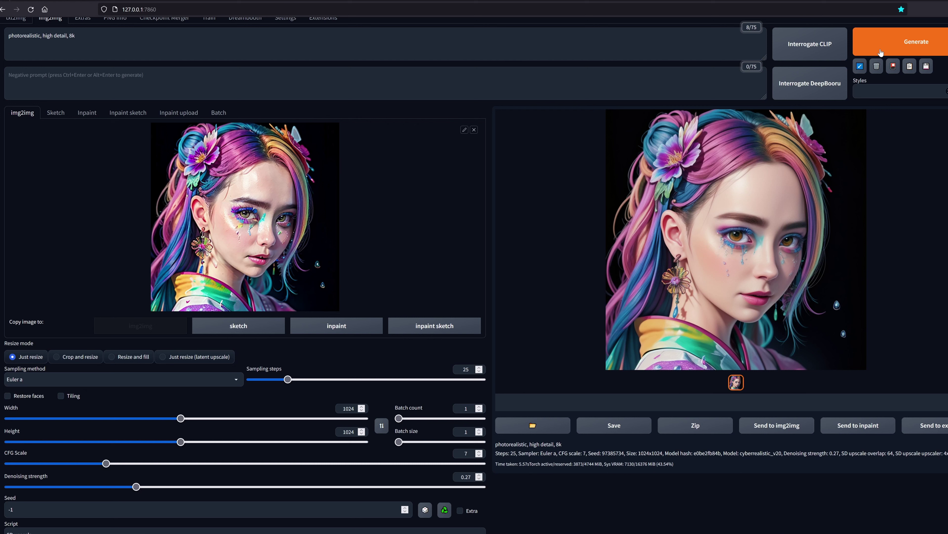
Lower denoising strength to about 0.2, set batch count to 5, and generate.
drag(140, 485, 103, 488)
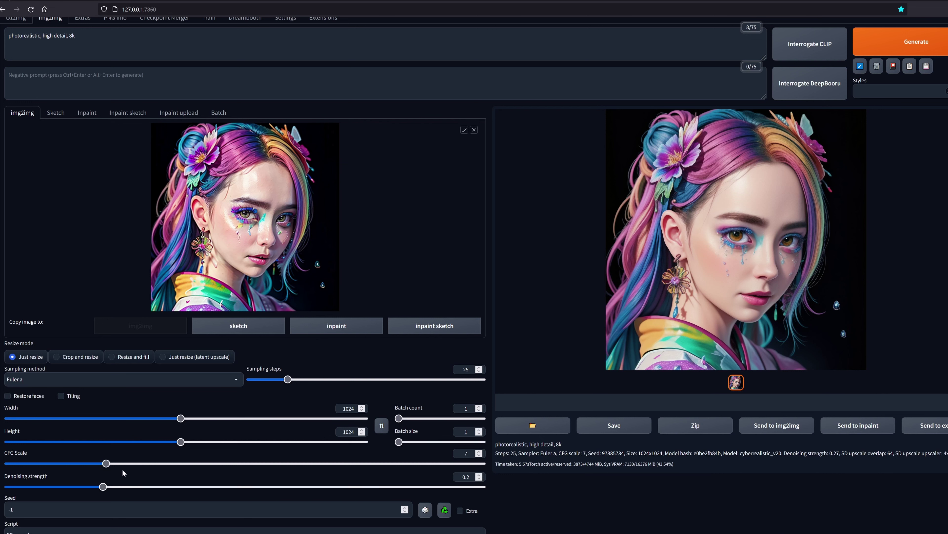
key(ctrl+Return)
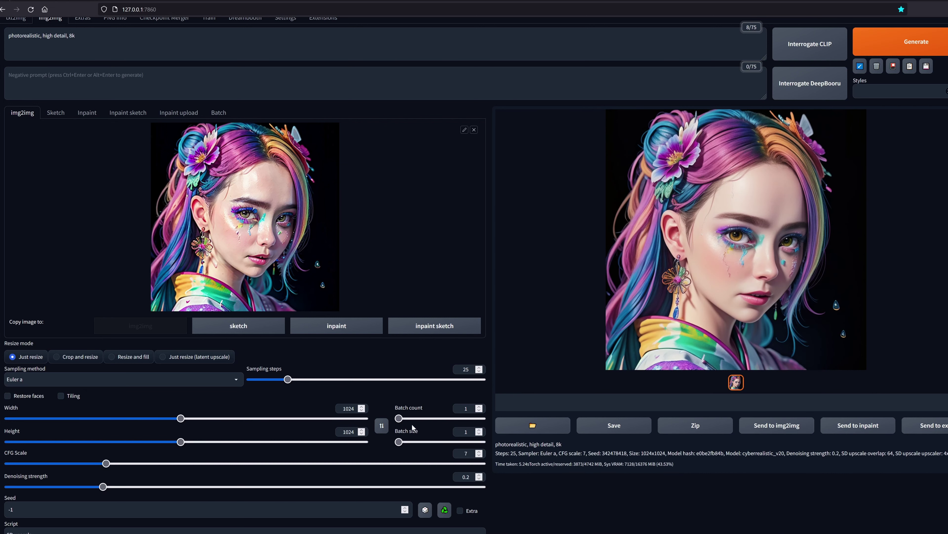
drag(398, 418, 402, 420)
click(919, 48)
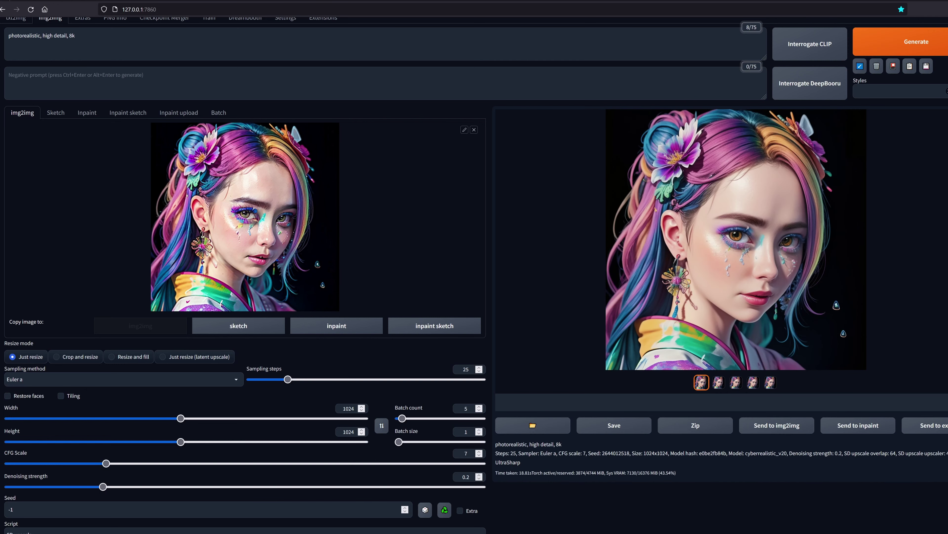
Flip back and forth through the five gallery variants to compare them.
click(715, 386)
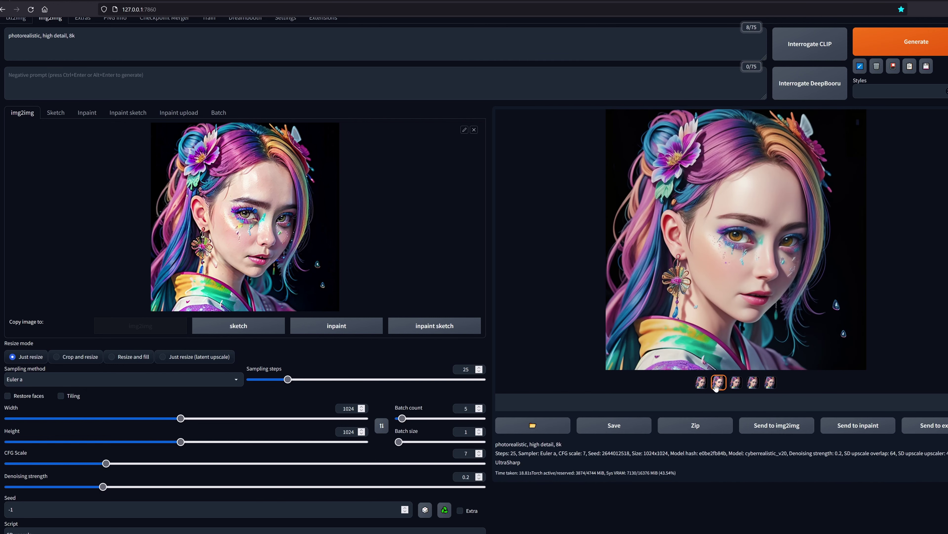
click(736, 383)
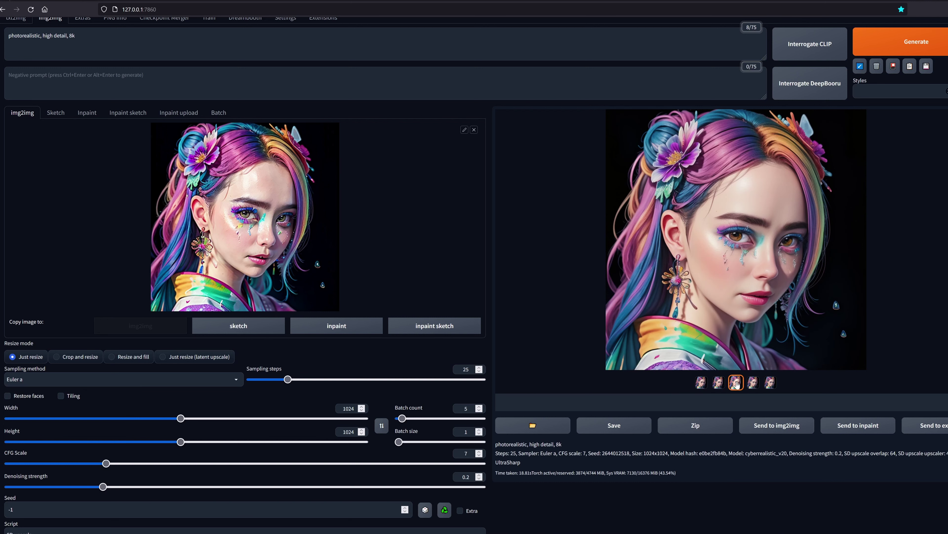
click(753, 382)
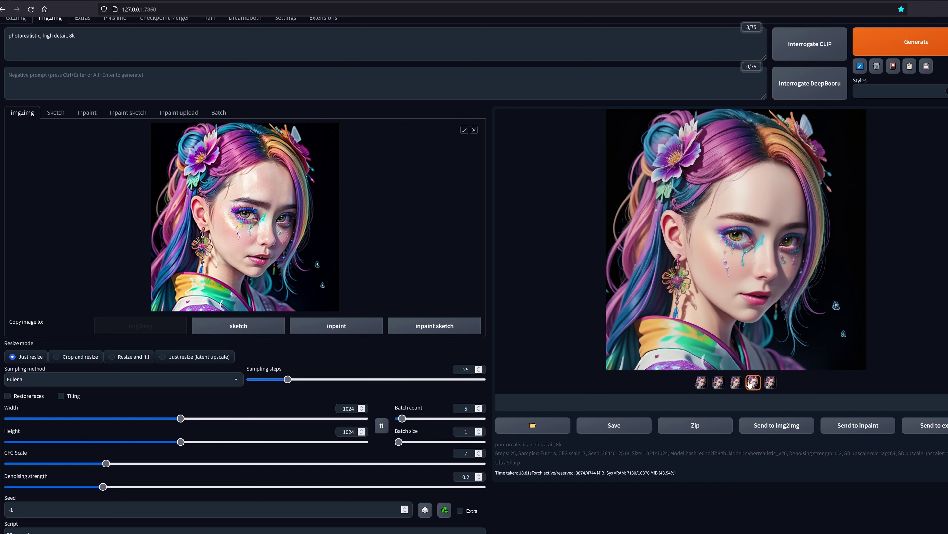
click(772, 383)
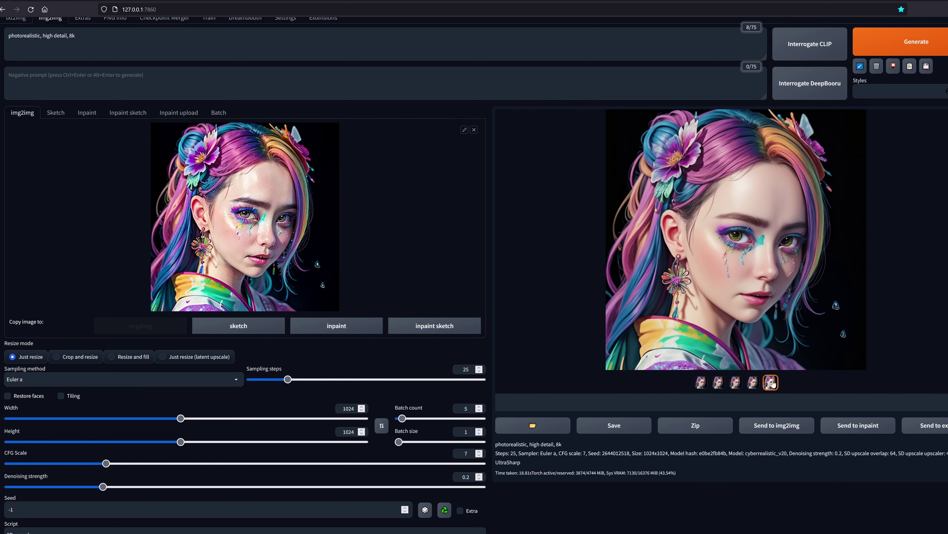
click(753, 382)
click(733, 384)
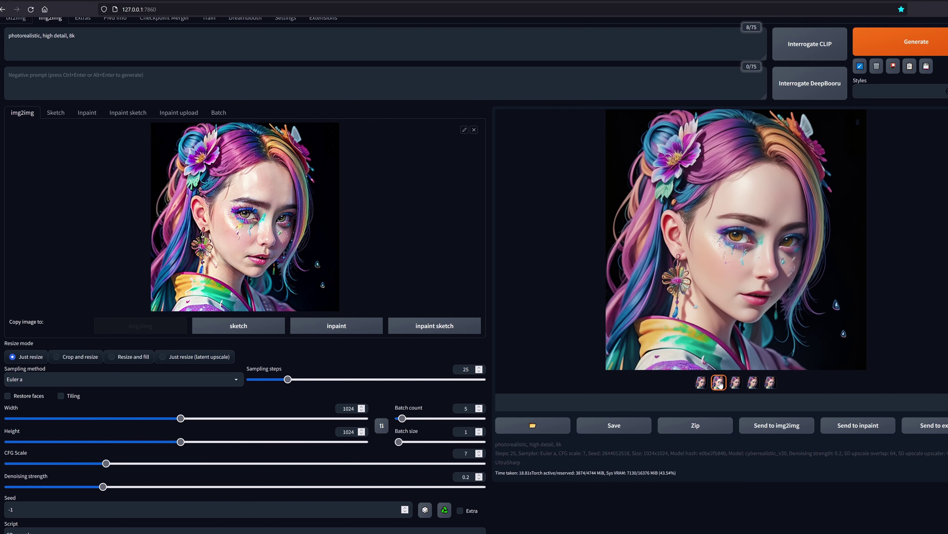
click(702, 382)
click(720, 385)
click(735, 383)
click(754, 385)
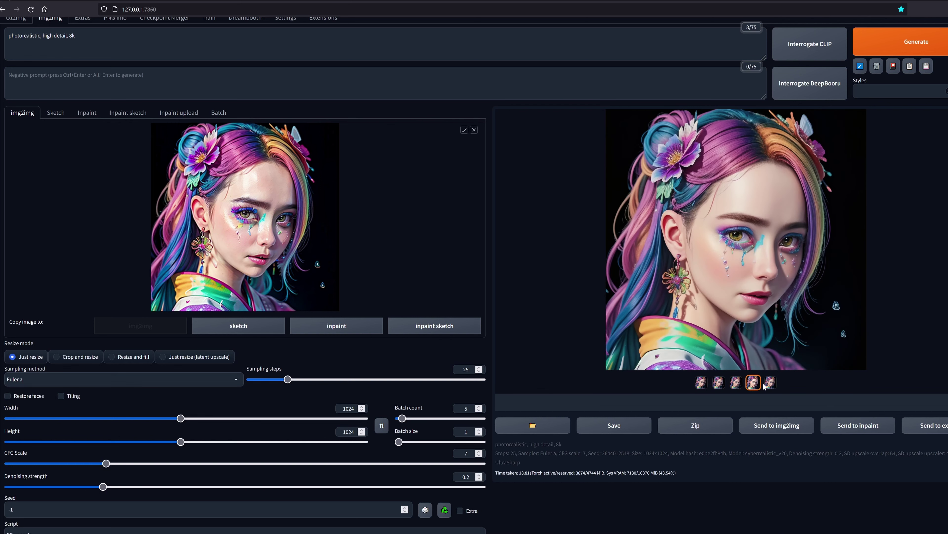
click(770, 382)
click(753, 383)
click(736, 383)
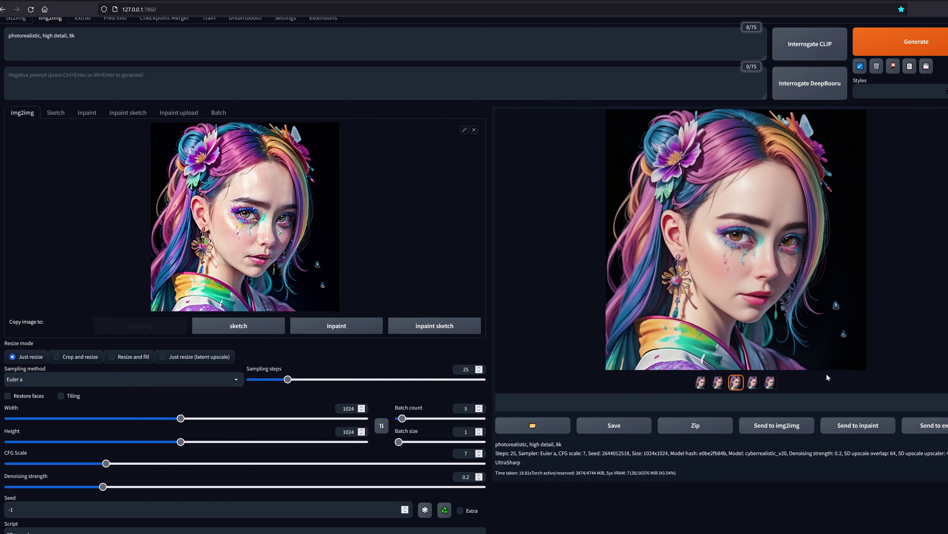
click(719, 383)
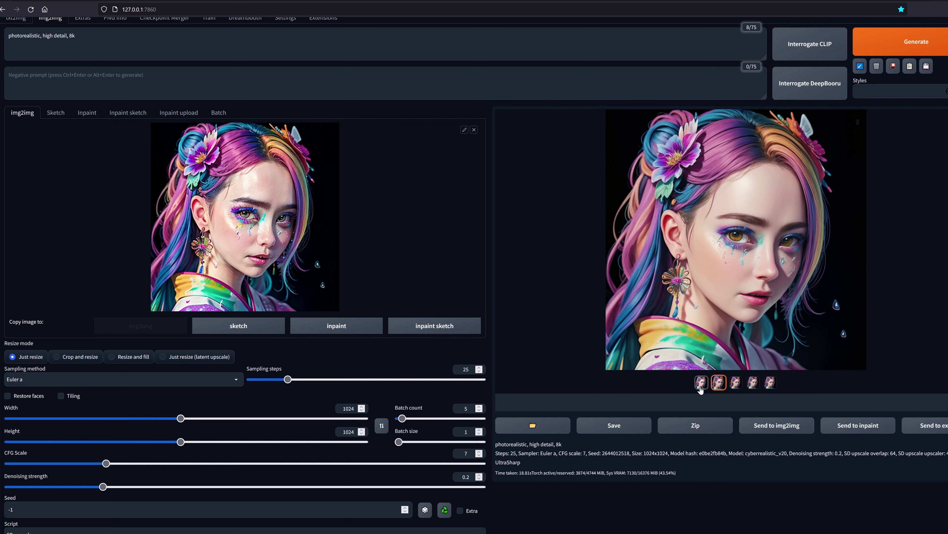
click(701, 387)
click(718, 383)
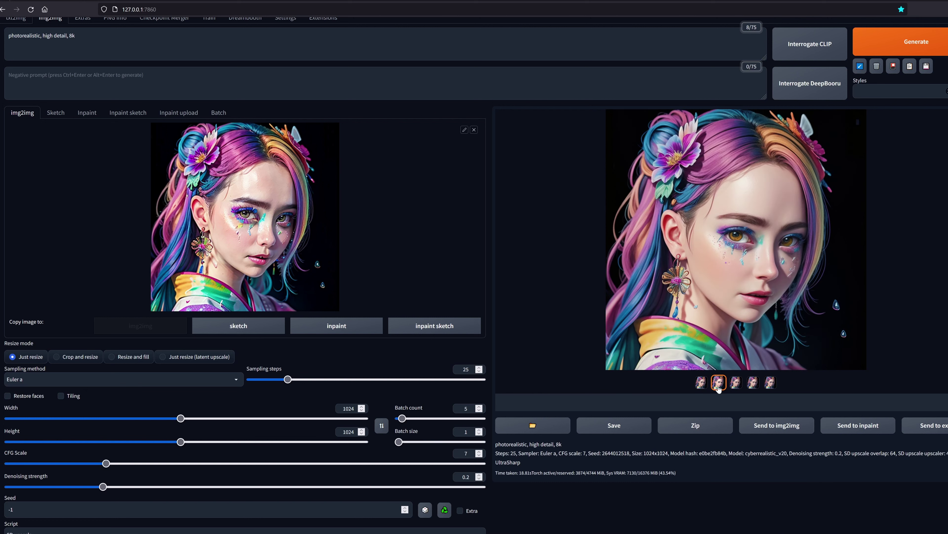
click(734, 387)
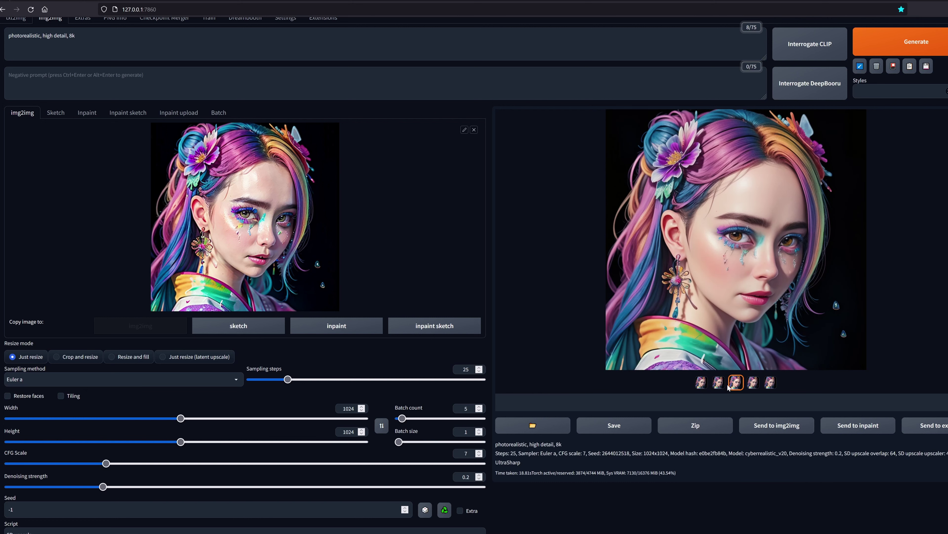
click(719, 385)
click(734, 387)
click(753, 384)
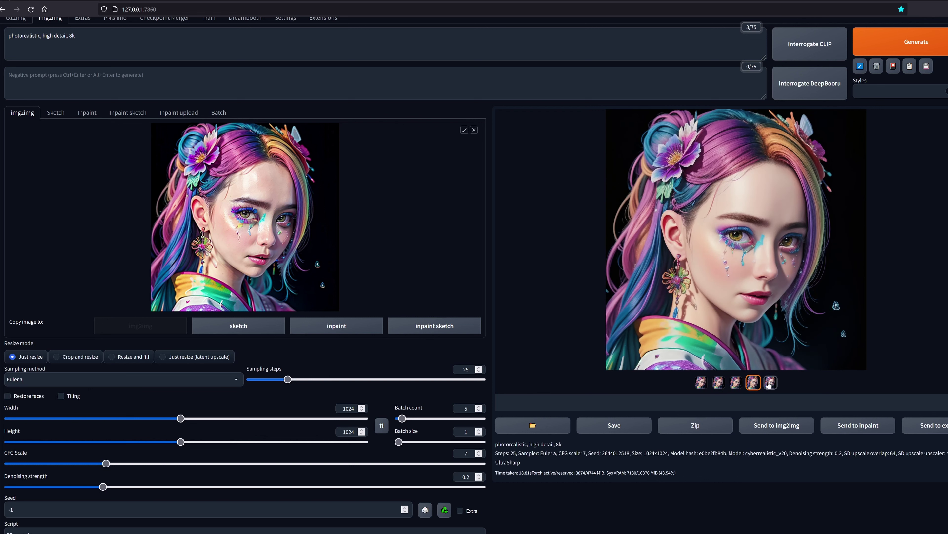
click(735, 385)
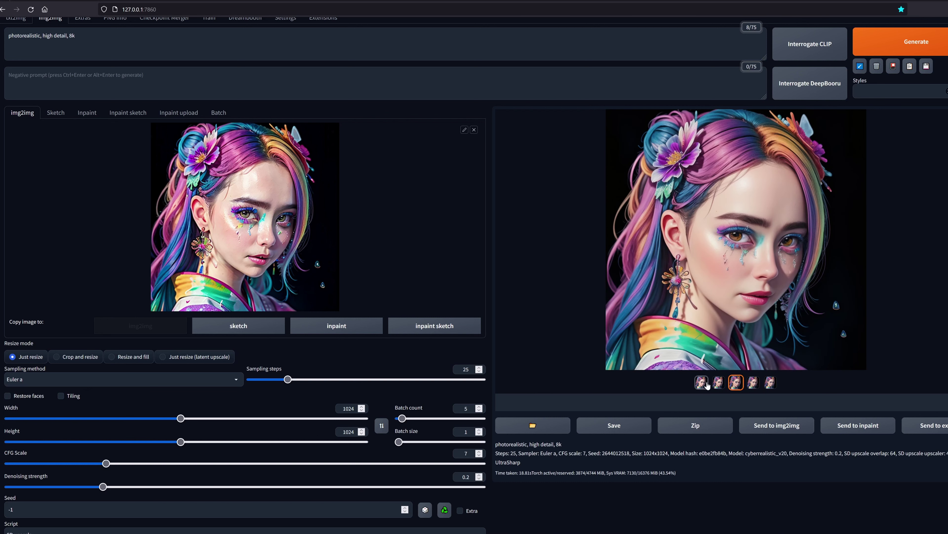
click(724, 284)
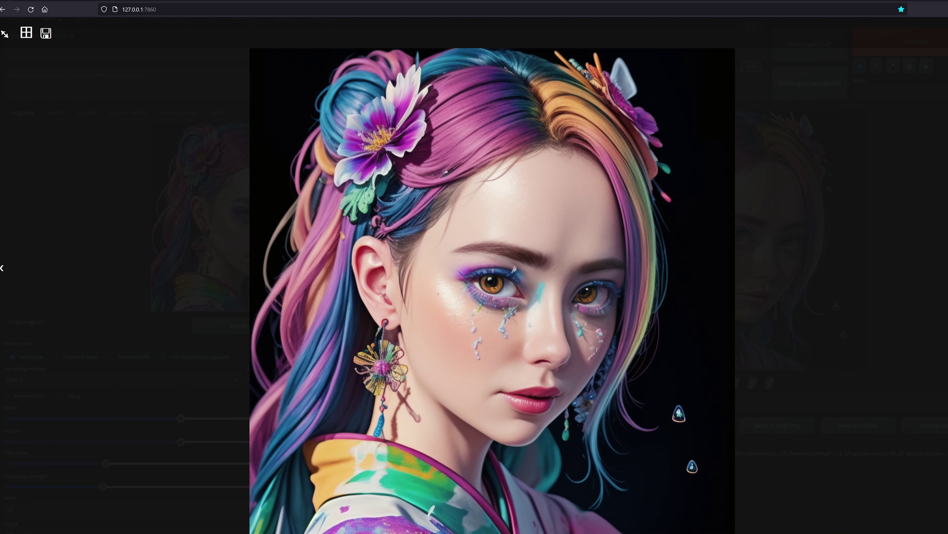
key(Right)
key(Right)
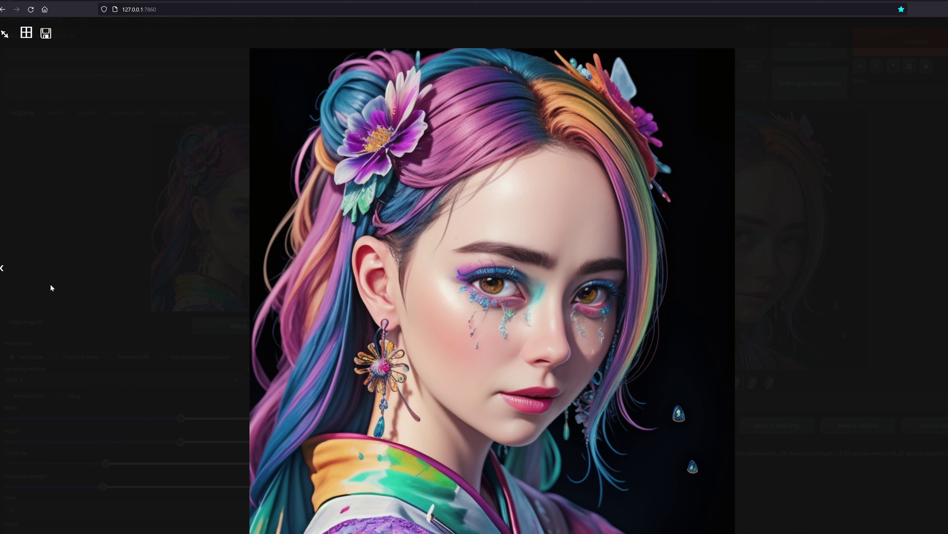
click(2, 268)
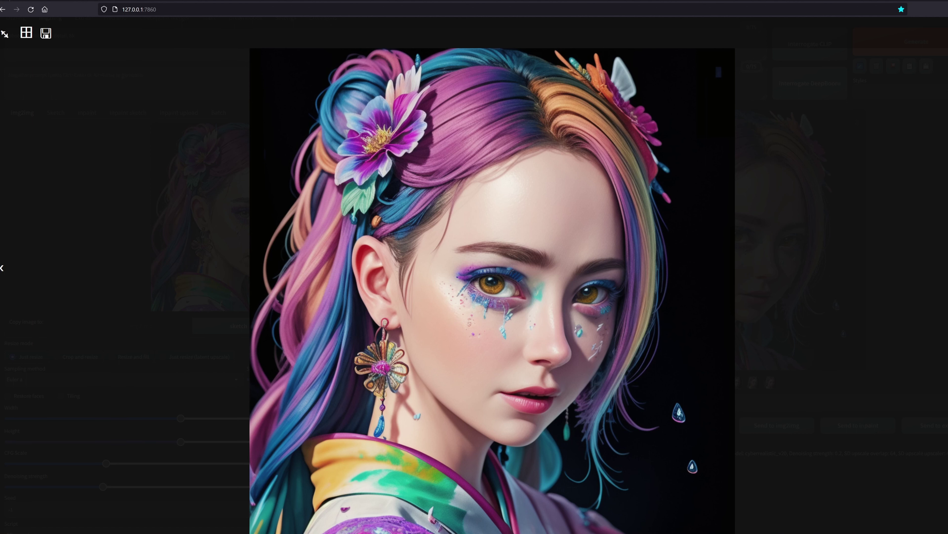
key(Right)
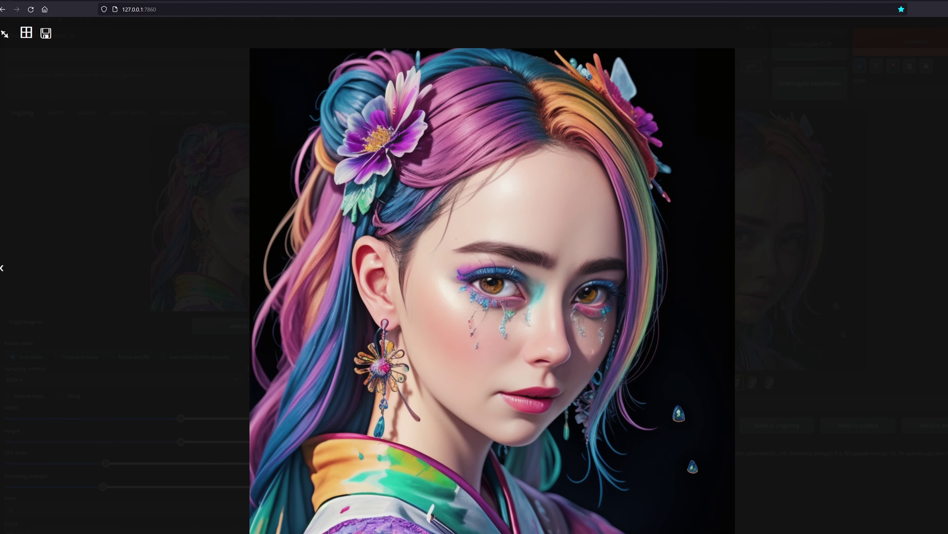
key(Right)
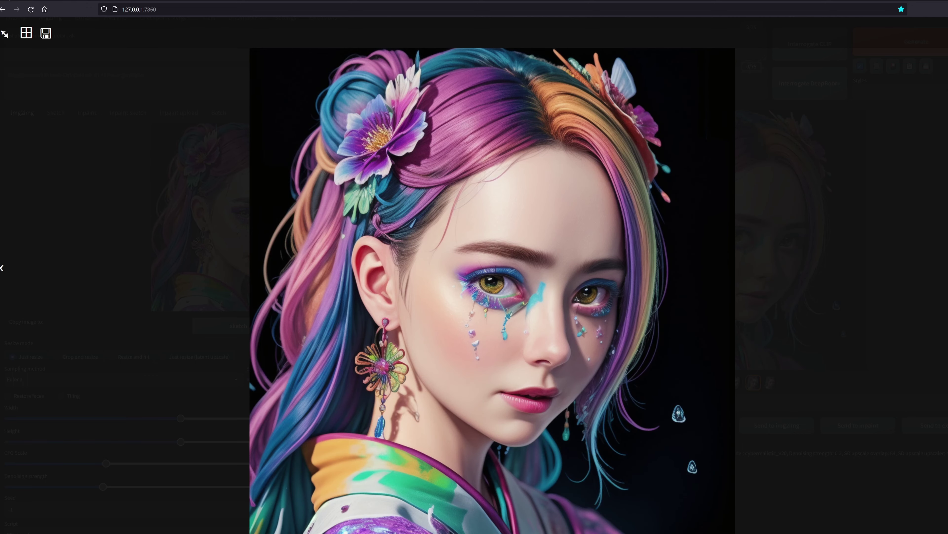
key(Right)
key(Escape)
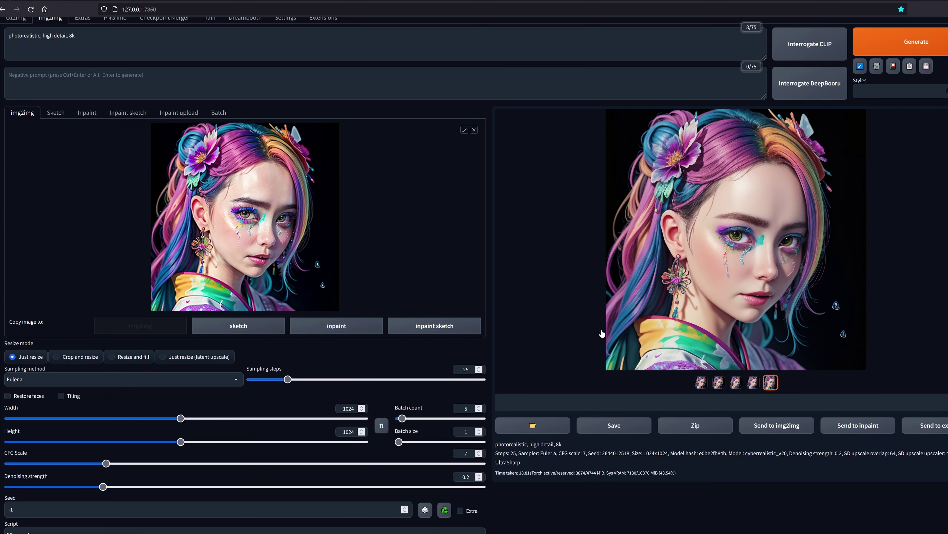
Clear the current img2img input image to make way for the dark neon studio scene.
scroll(226, 155, up, 1)
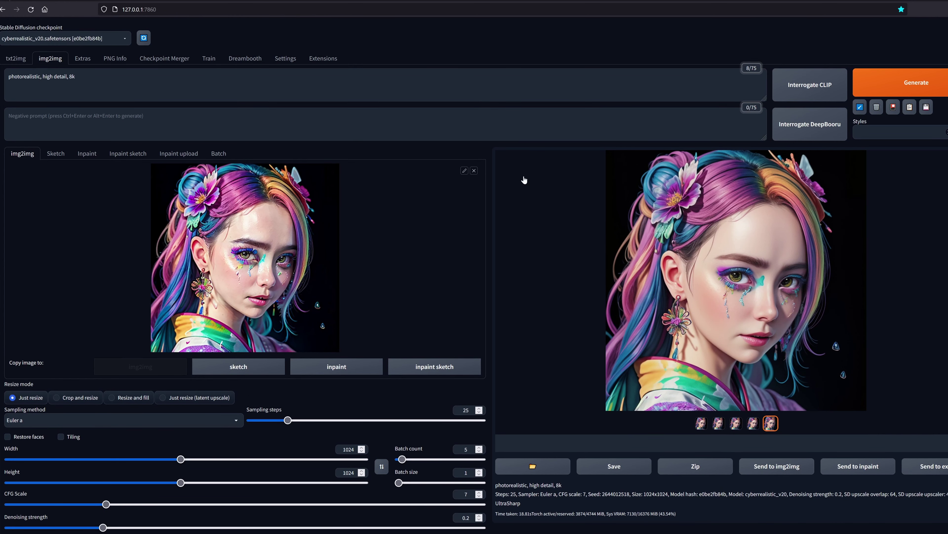
click(474, 170)
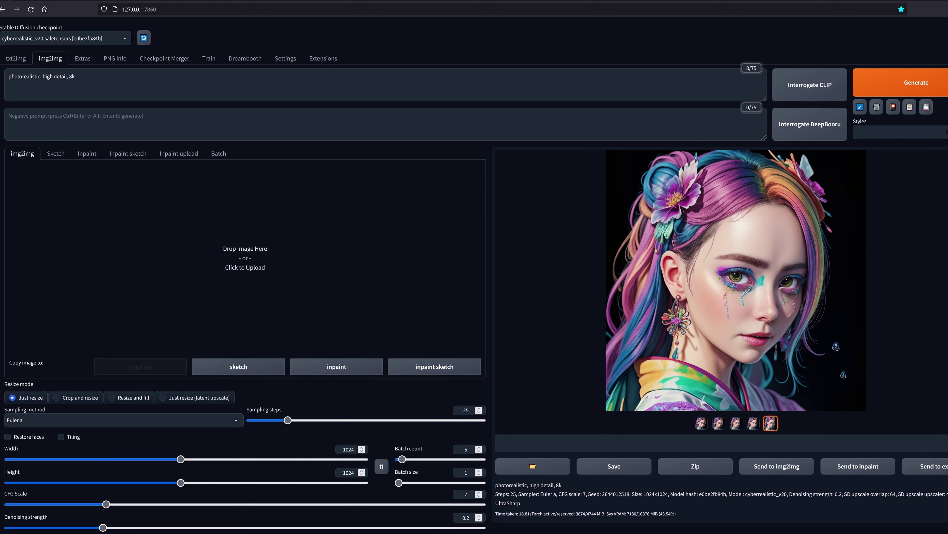
mouse_move(158, 533)
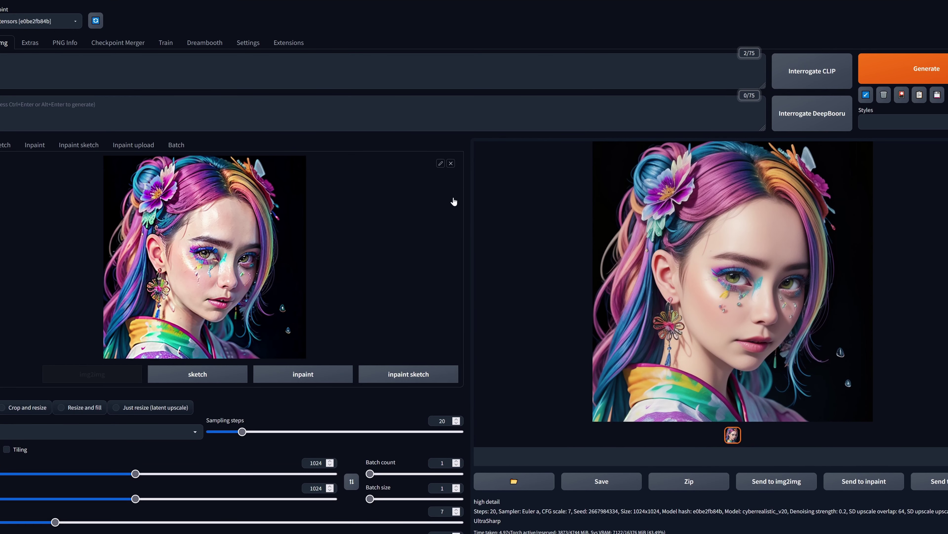
click(450, 163)
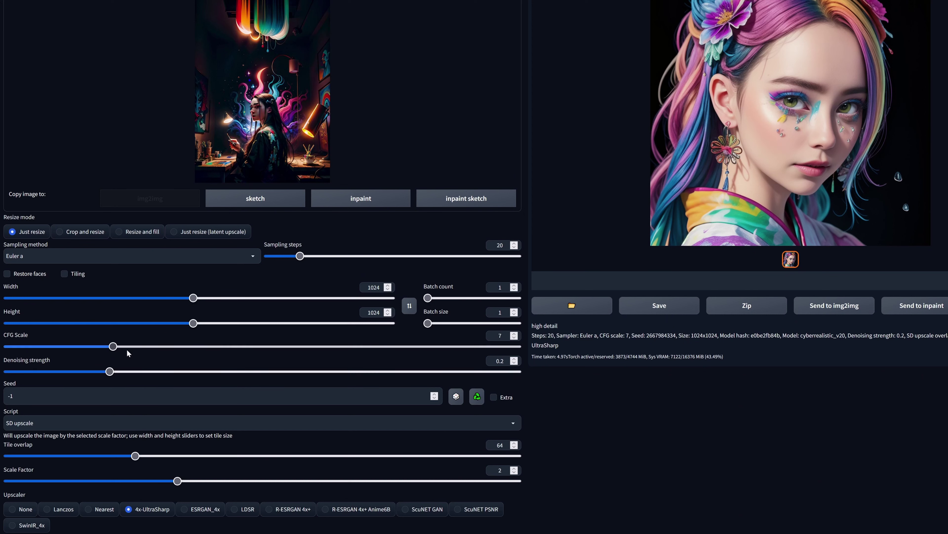
Upscale the studio image at denoising strength 0.3 and inspect the result full-screen.
drag(112, 373, 161, 371)
scroll(375, 360, up, 5)
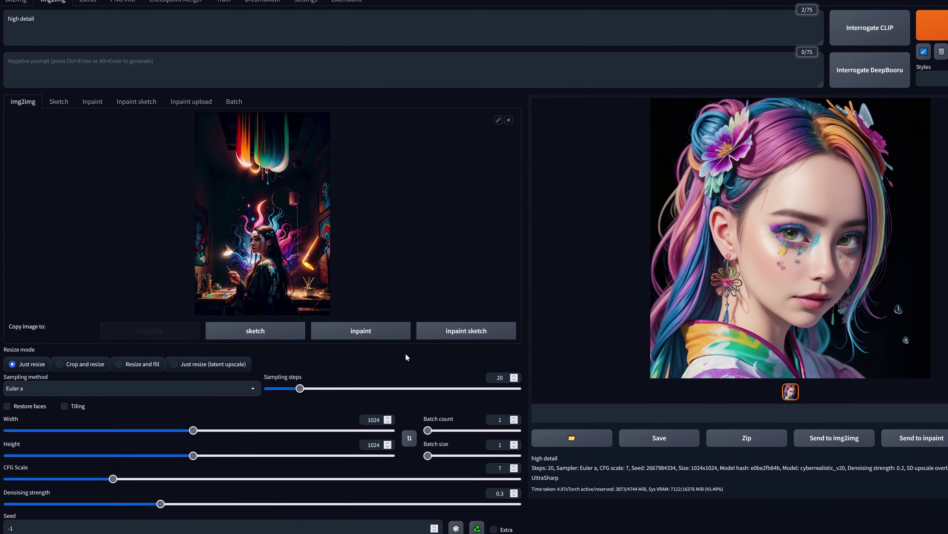
click(934, 69)
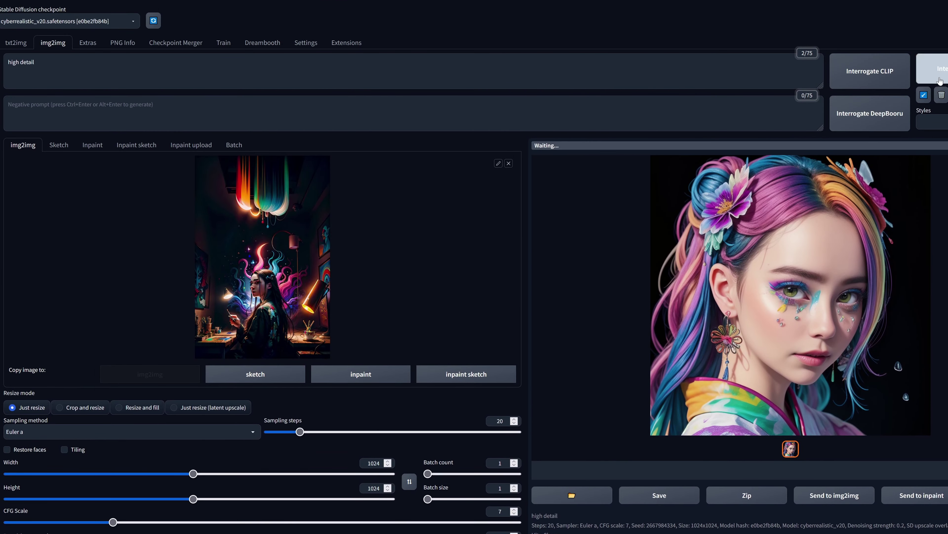
scroll(332, 355, down, 4)
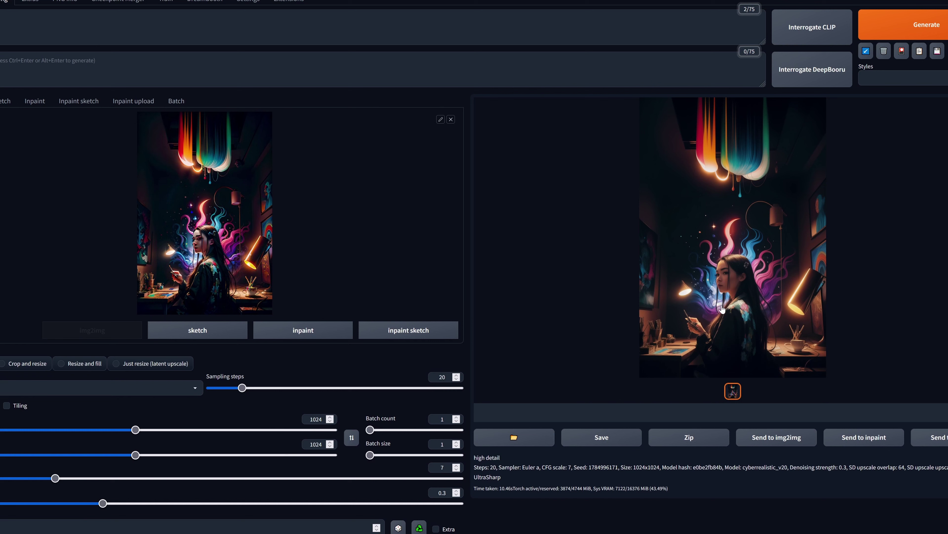
click(741, 299)
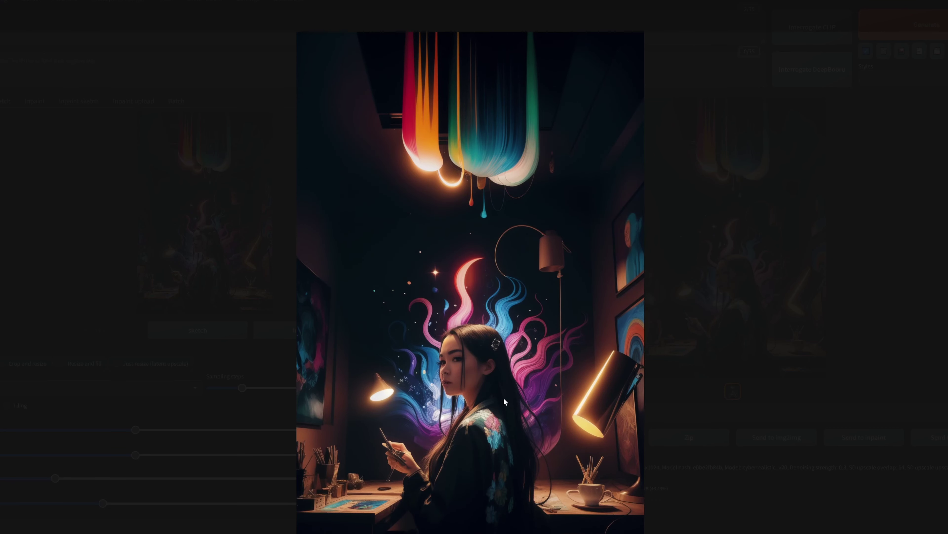
click(353, 355)
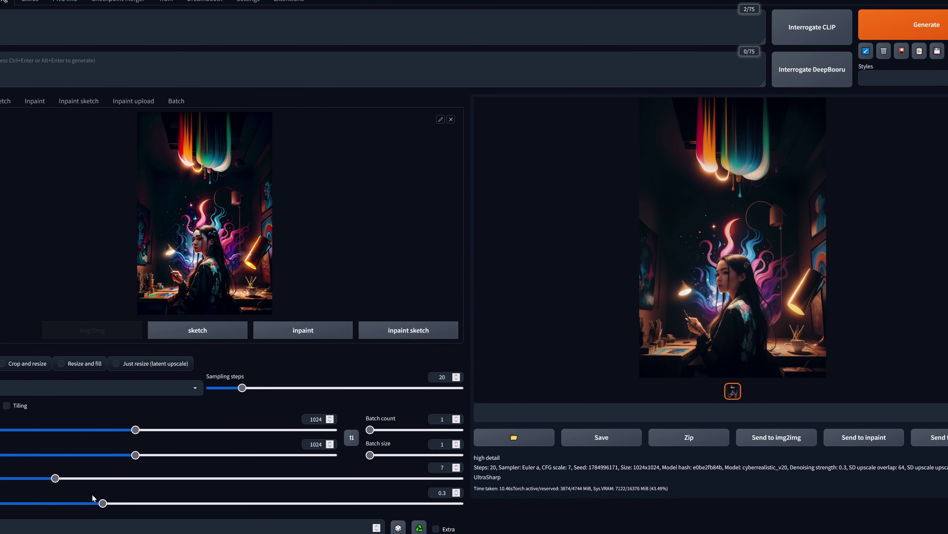
Regenerate the image at a lower denoising strength of 0.25 and check the preview.
drag(103, 504, 52, 504)
click(927, 24)
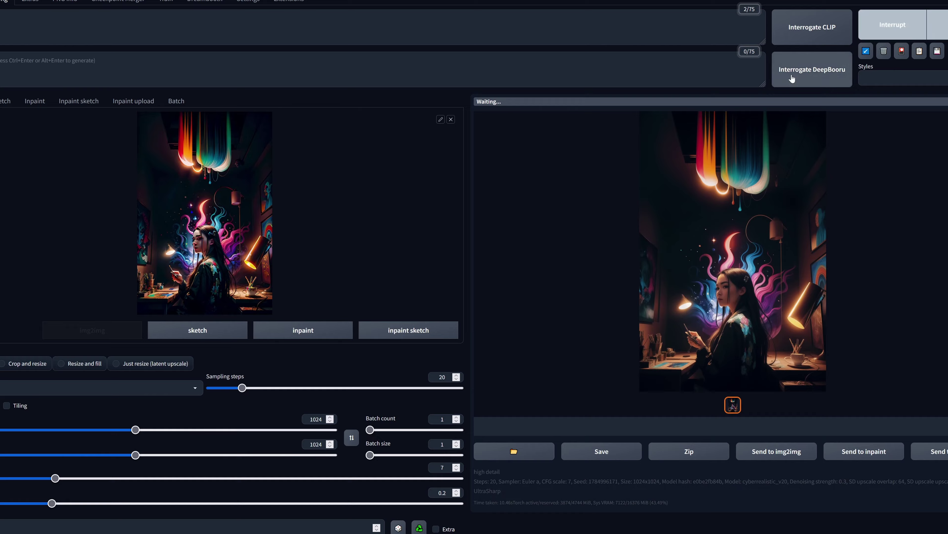
click(728, 134)
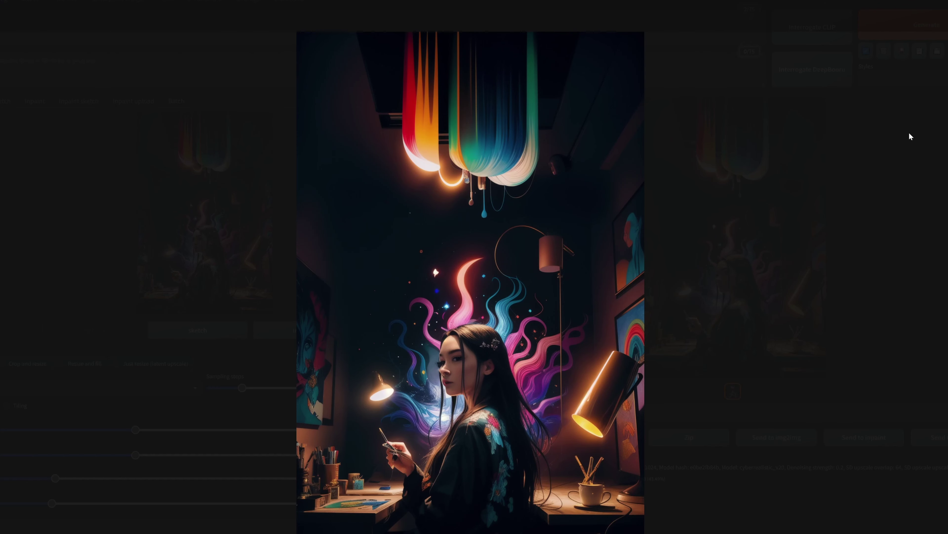
click(695, 140)
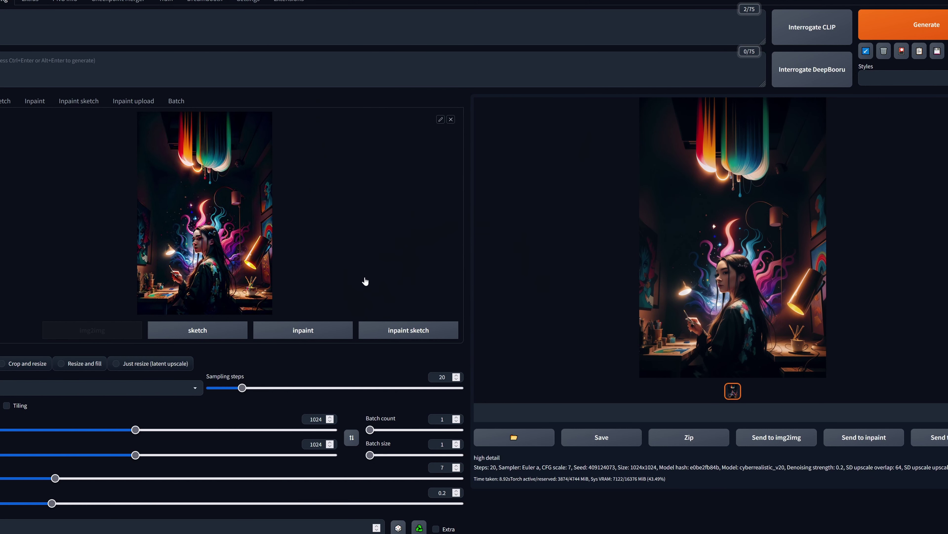
Readjust the denoising strength slider and generate a new image.
scroll(364, 282, down, 1)
drag(52, 458, 208, 445)
scroll(449, 336, up, 2)
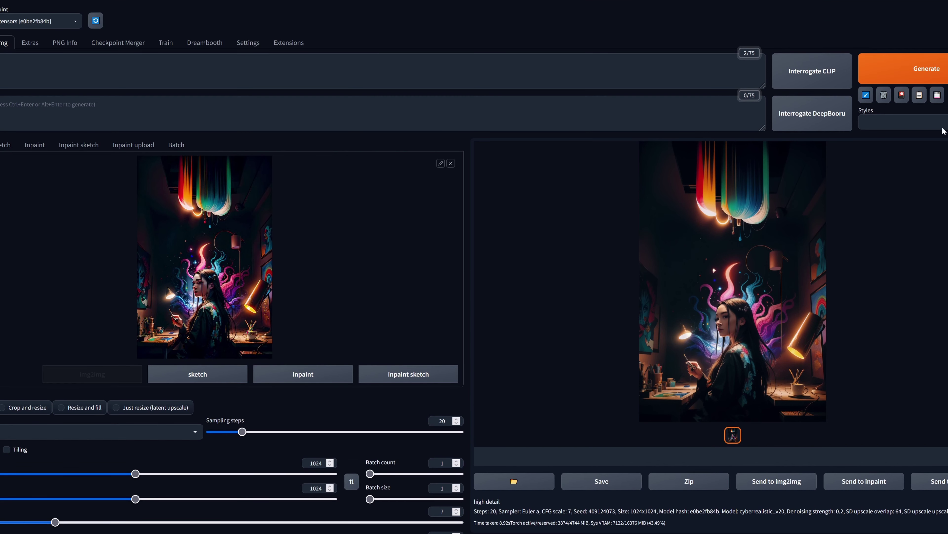
click(904, 67)
scroll(683, 223, down, 2)
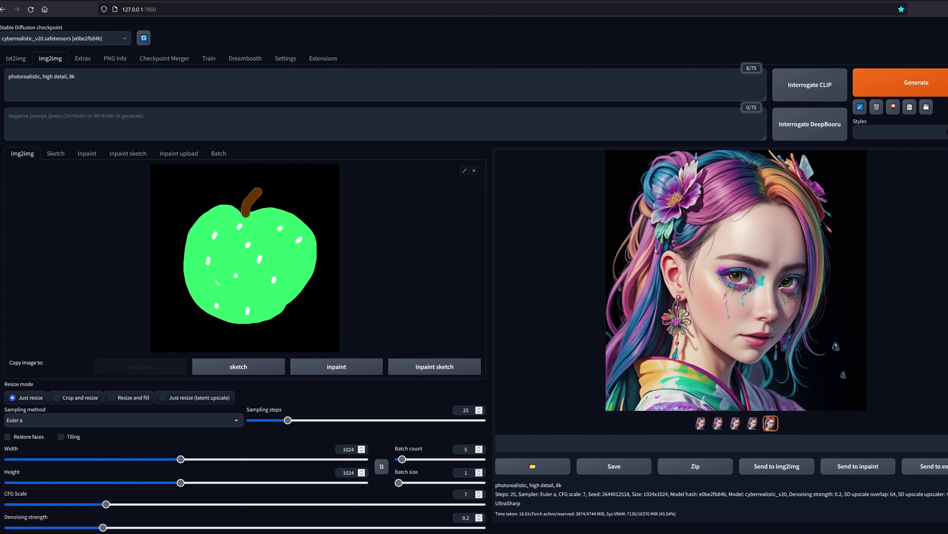
Drag Denoising strength from 0.2 up to 0.8 for the green apple sketch.
scroll(125, 484, down, 1)
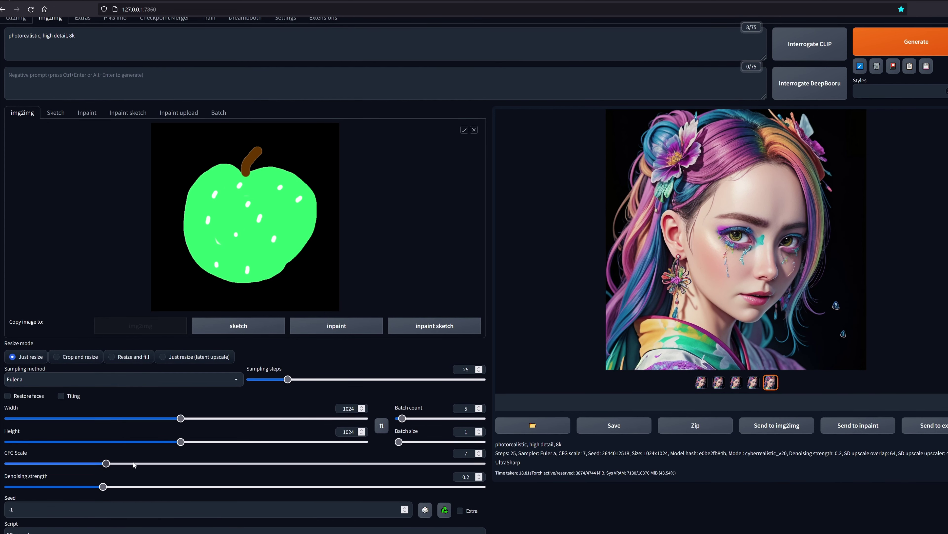
click(108, 486)
drag(108, 486, 389, 475)
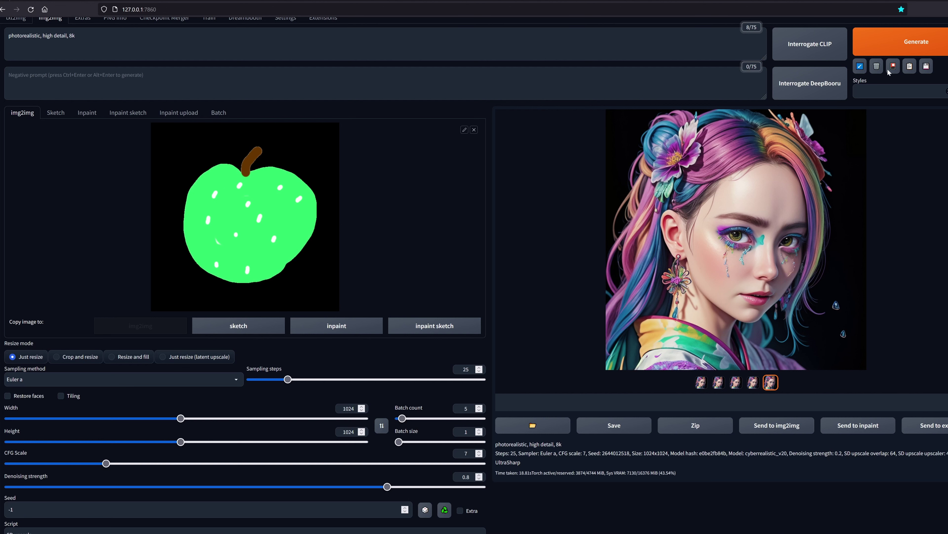
Generate apples from the sketch, inspect them full size, then regenerate with the water-drops prompt.
click(904, 45)
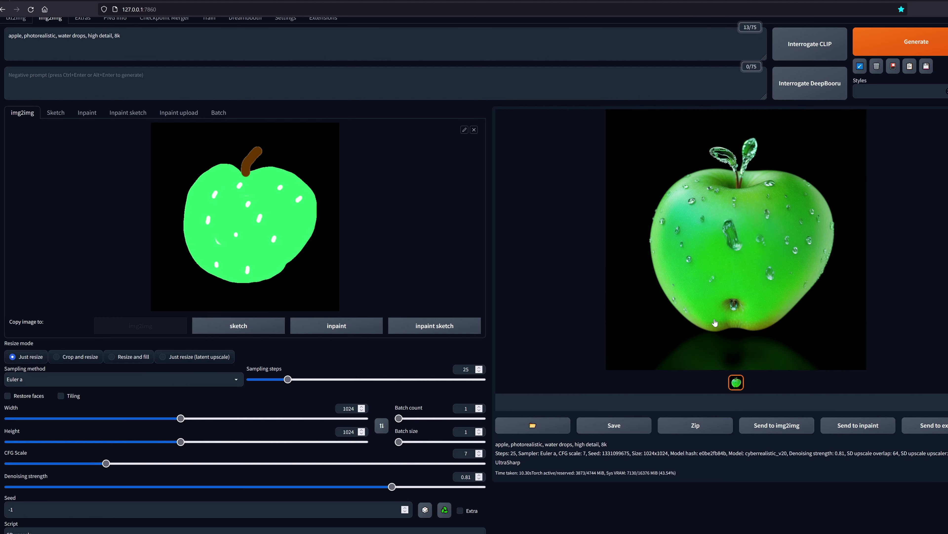
click(707, 305)
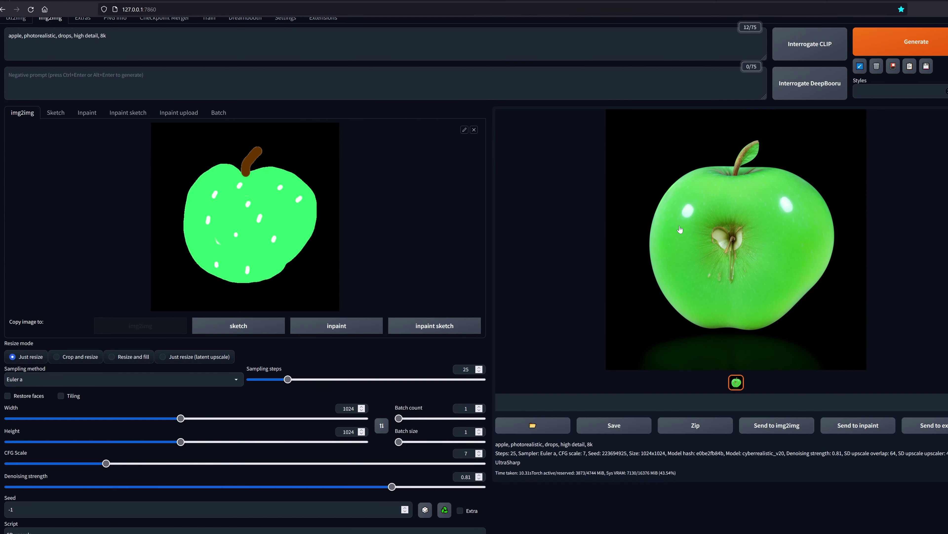
click(664, 219)
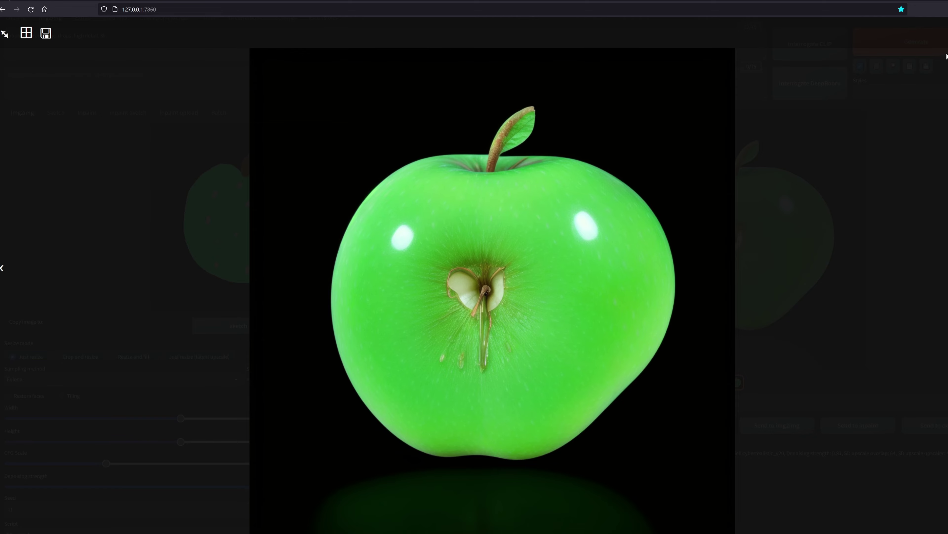
click(638, 141)
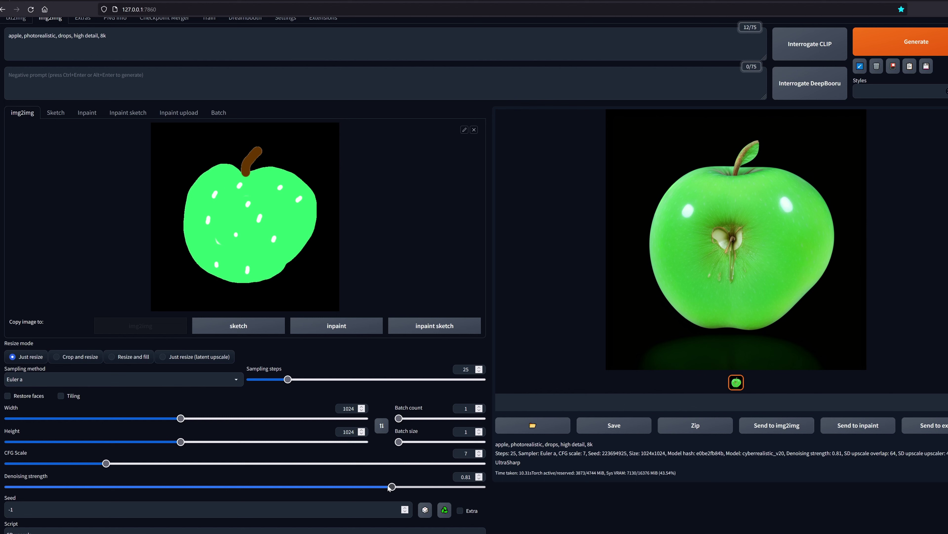
key(ctrl+Return)
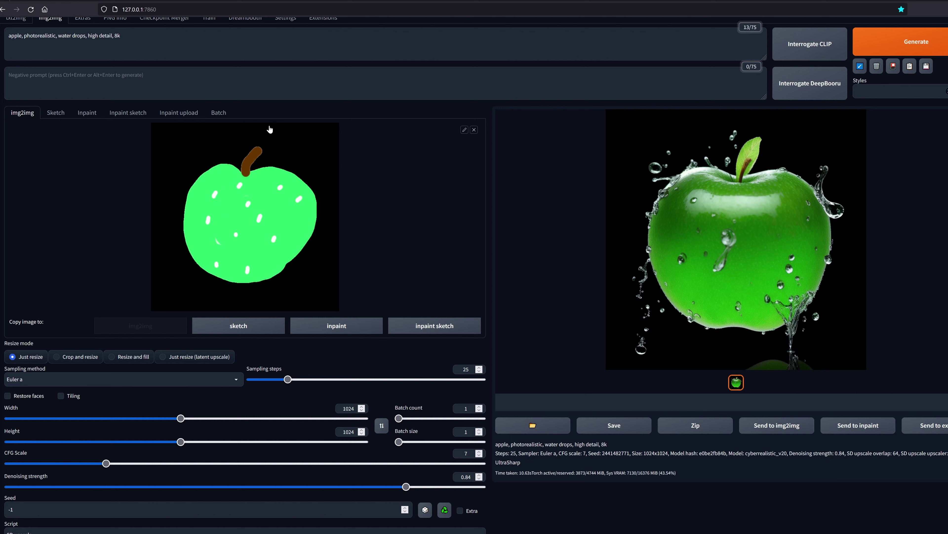
Generate apples at denoising strengths 0.4, 0.71, 0.75 and finally 1.
drag(406, 487, 200, 474)
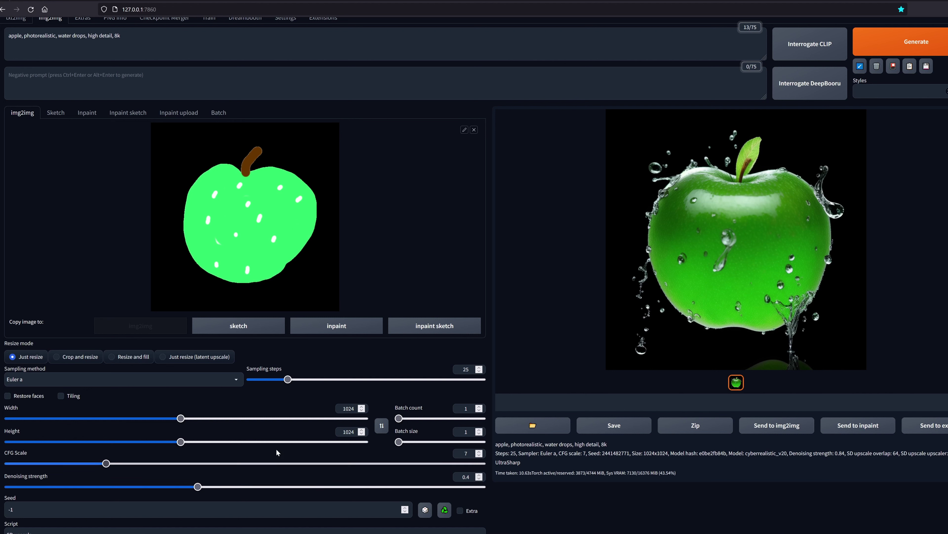
click(881, 54)
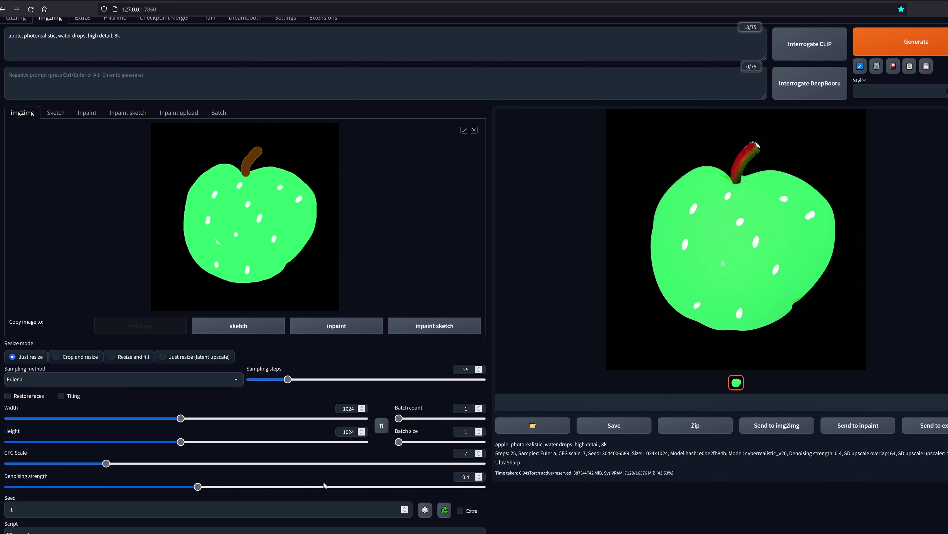
click(278, 487)
drag(278, 486, 354, 487)
click(345, 486)
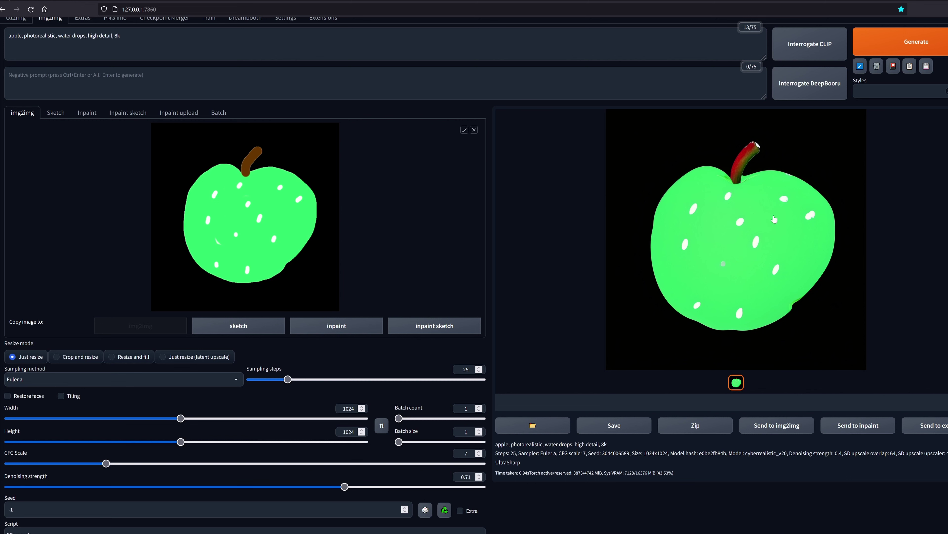
click(903, 53)
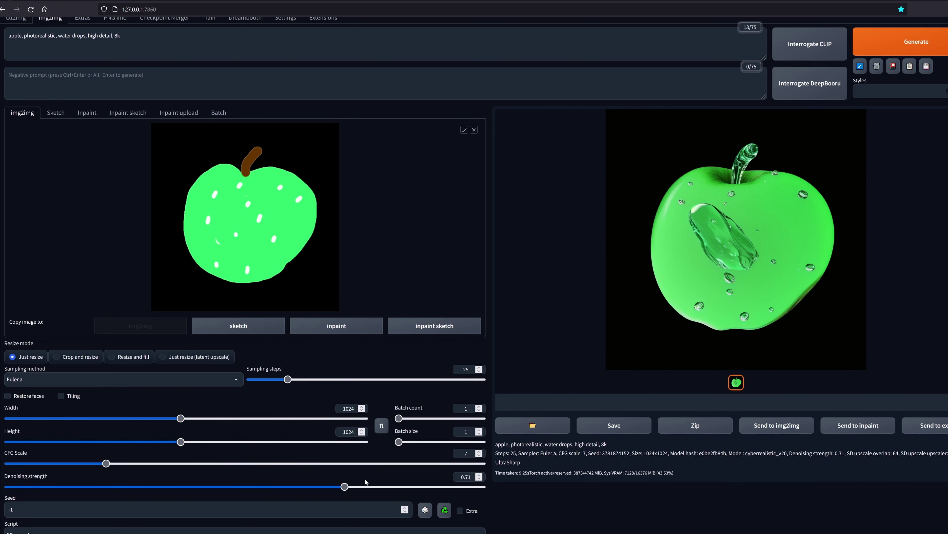
click(364, 487)
click(886, 43)
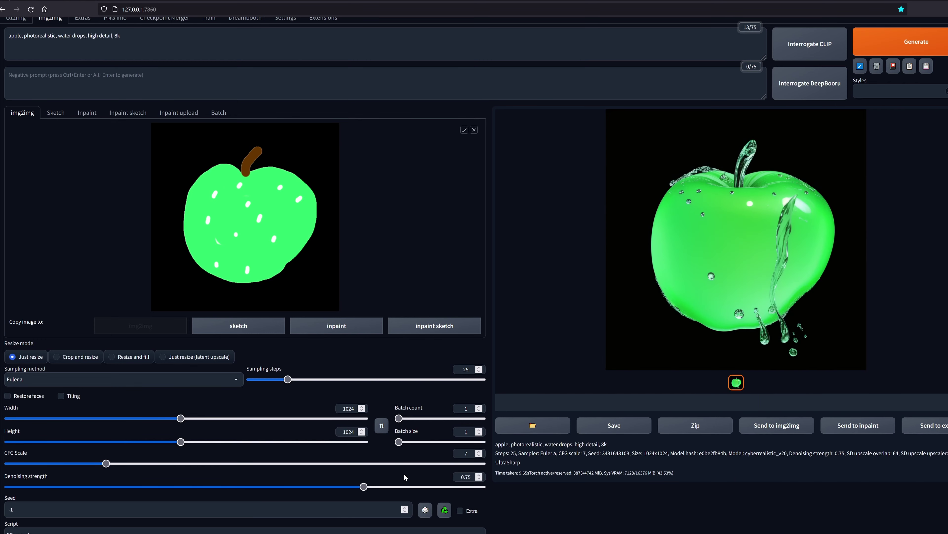
drag(364, 486, 482, 495)
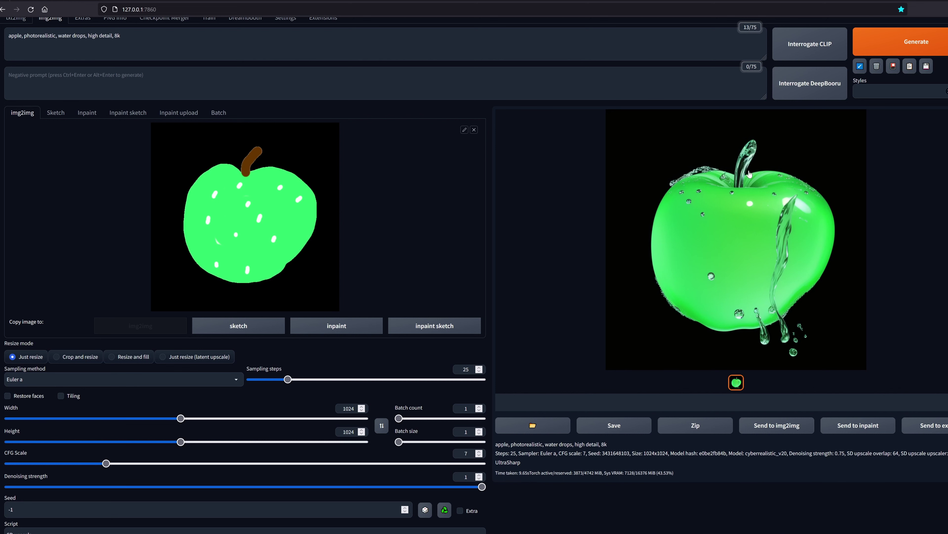
click(896, 44)
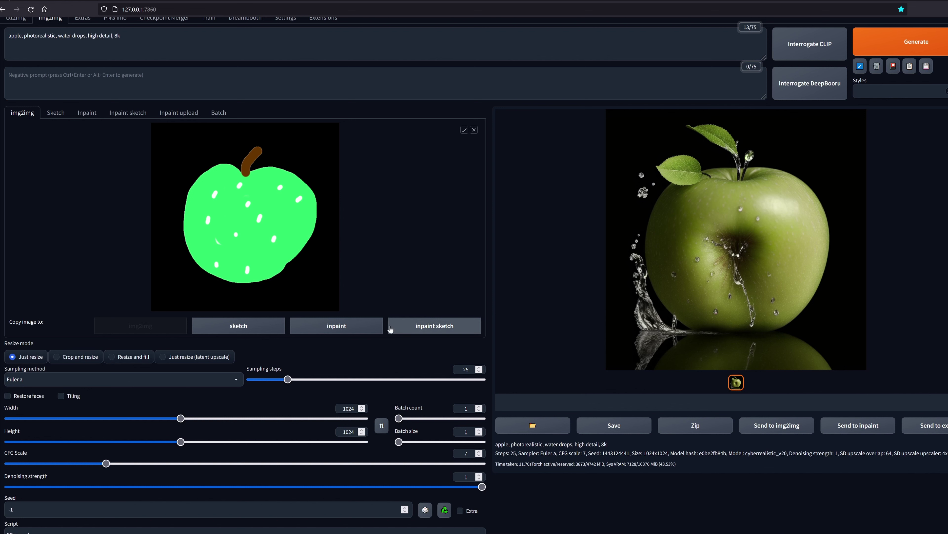
Change 'photorealistic' to 'realistic' in the prompt, set Batch count to 3, and generate.
click(87, 35)
key(BackSpace)
key(BackSpace)
key(BackSpace)
key(BackSpace)
key(BackSpace)
key(BackSpace)
key(BackSpace)
key(BackSpace)
key(BackSpace)
key(BackSpace)
key(BackSpace)
key(BackSpace)
key(BackSpace)
key(BackSpace)
key(BackSpace)
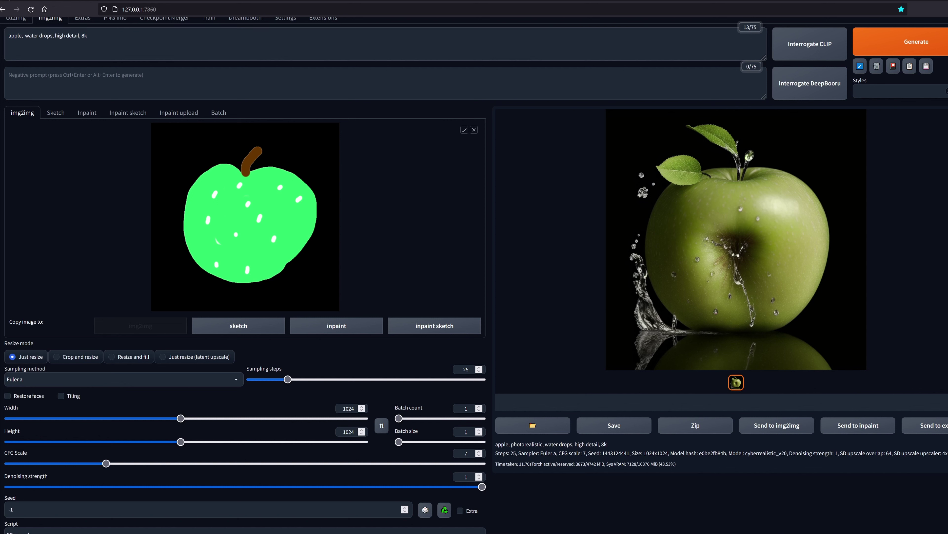
text(realistic,)
drag(399, 418, 401, 418)
click(922, 46)
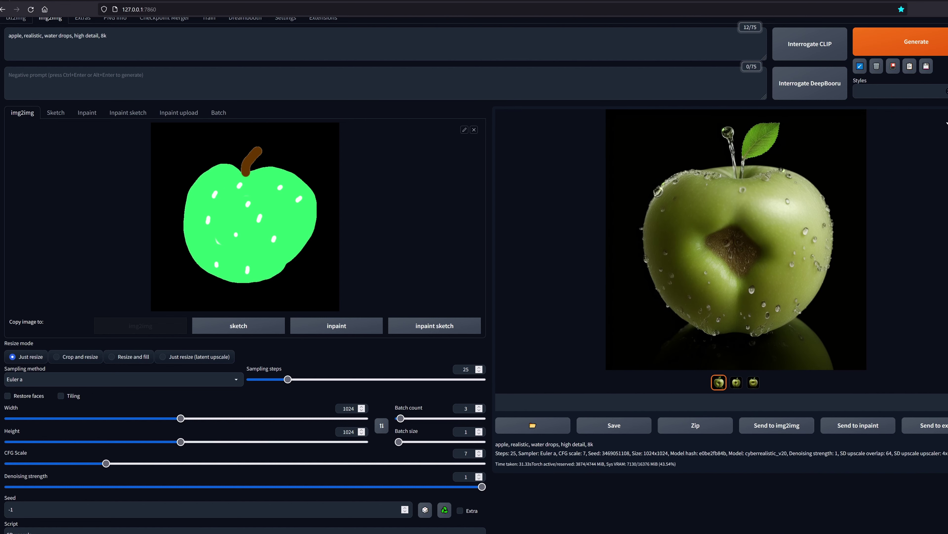
Browse the three generated apple variations in the output gallery.
click(736, 381)
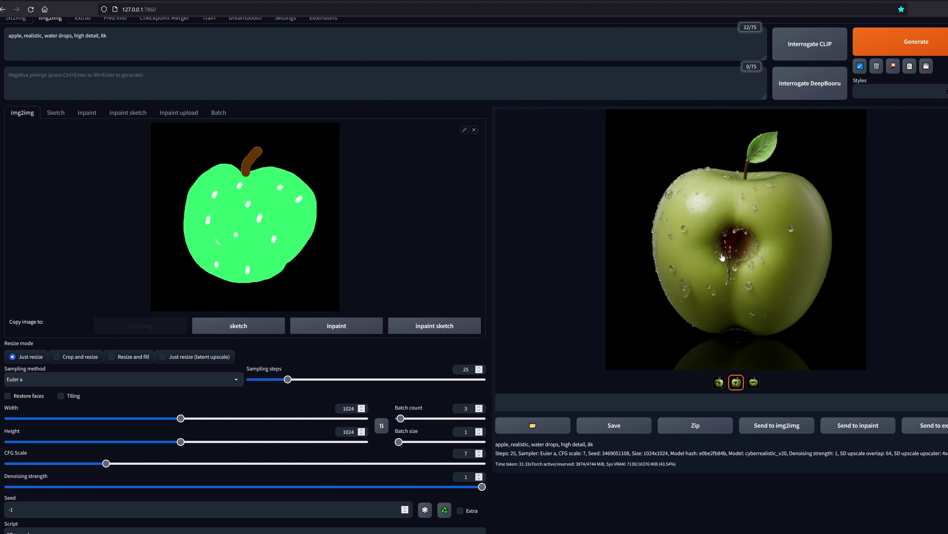
click(719, 384)
click(735, 383)
click(752, 388)
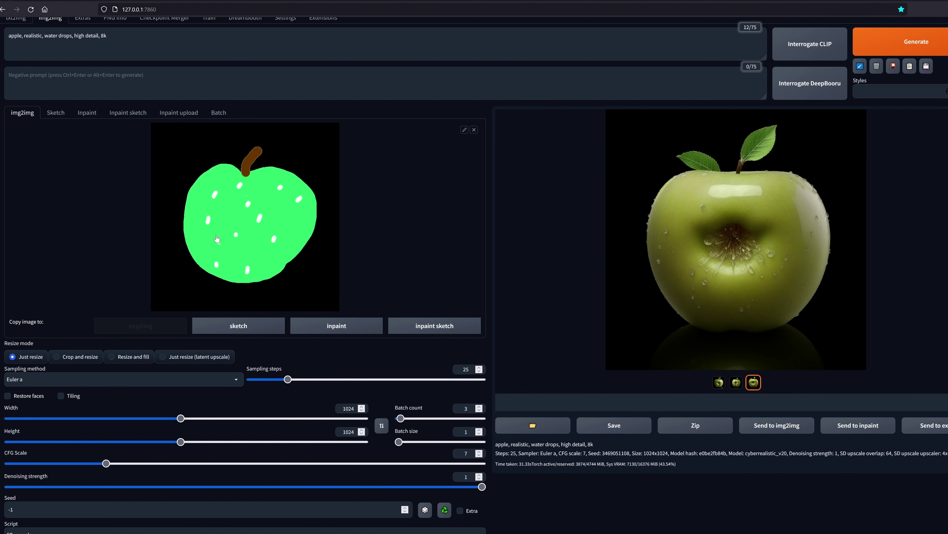
click(719, 383)
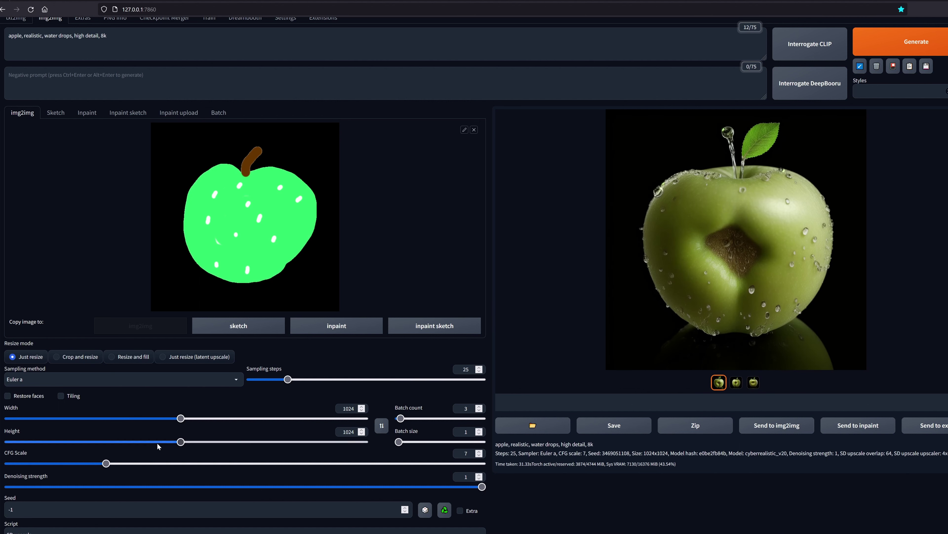
scroll(100, 169, up, 1)
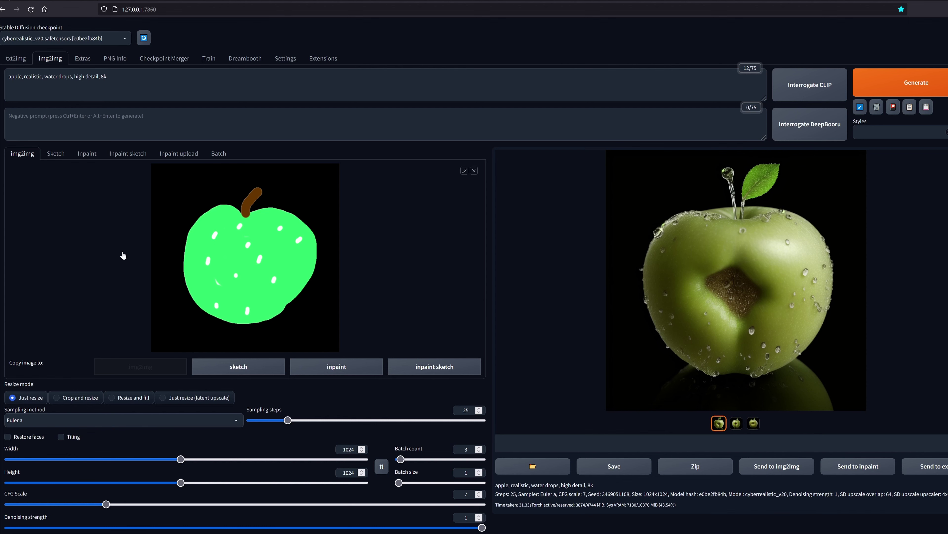
scroll(192, 336, down, 2)
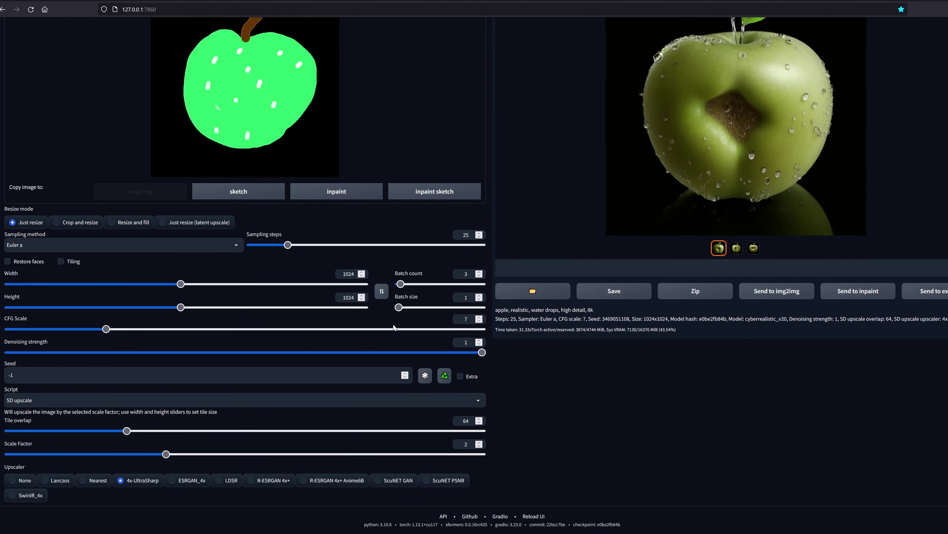
scroll(295, 358, down, 1)
key(Tab)
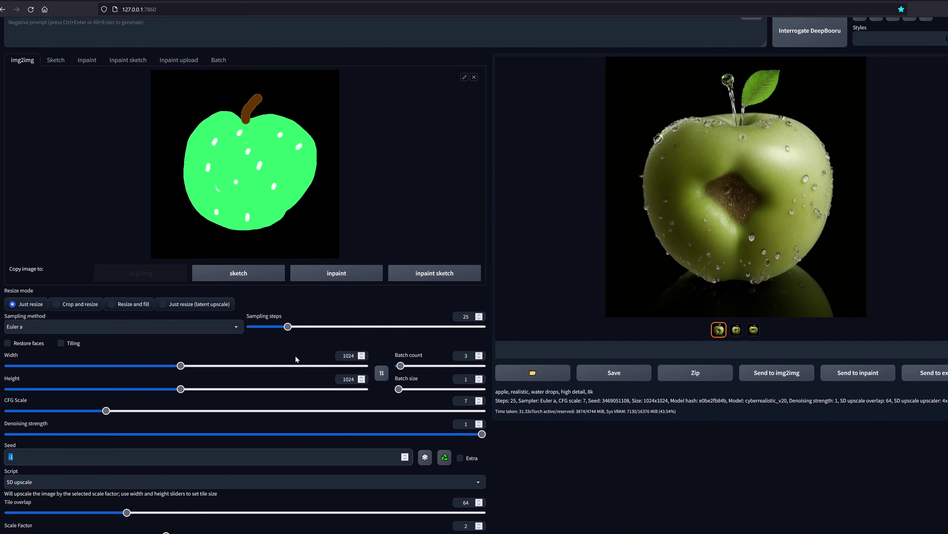